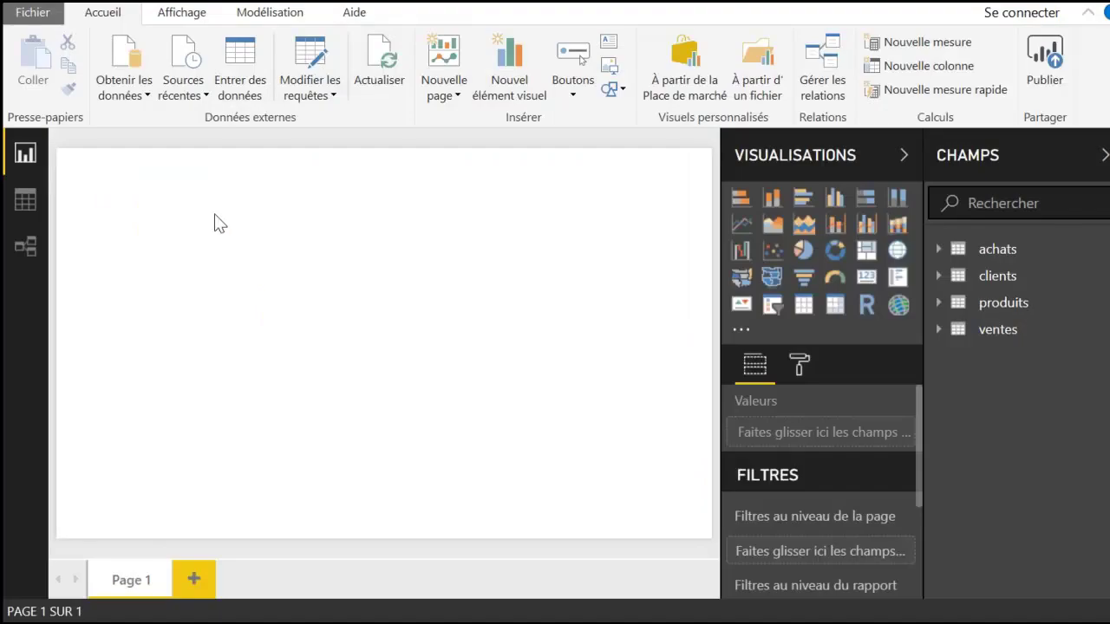
Open the full Get Data connector catalogue and filter it to File, then Database connectors
{"action": "left_click", "coordinate": [131, 98]}
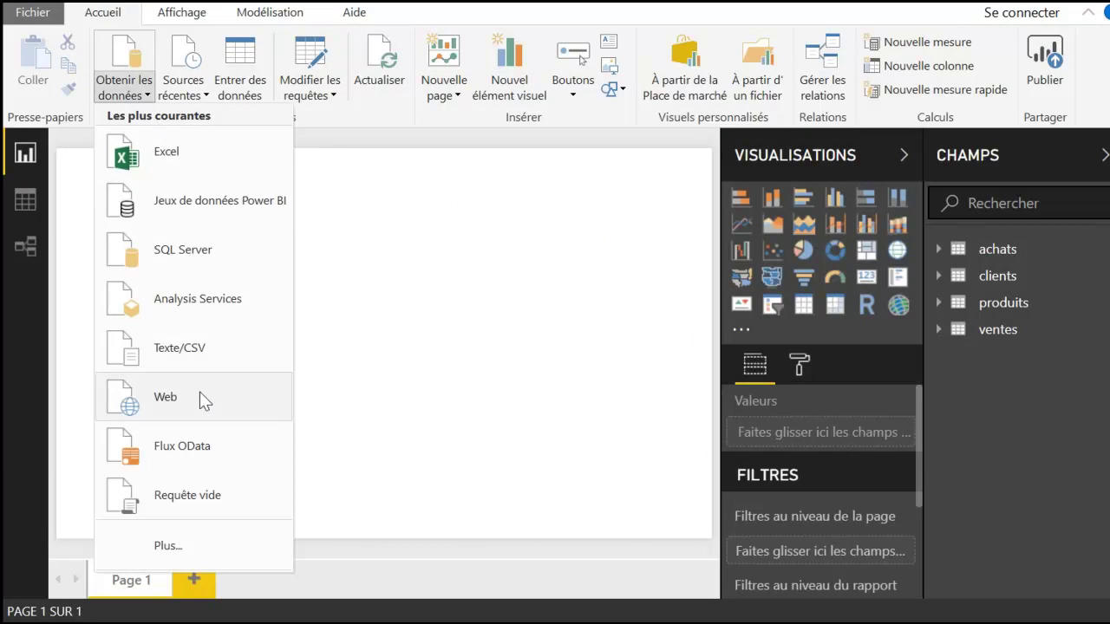
{"action": "left_click", "coordinate": [181, 552]}
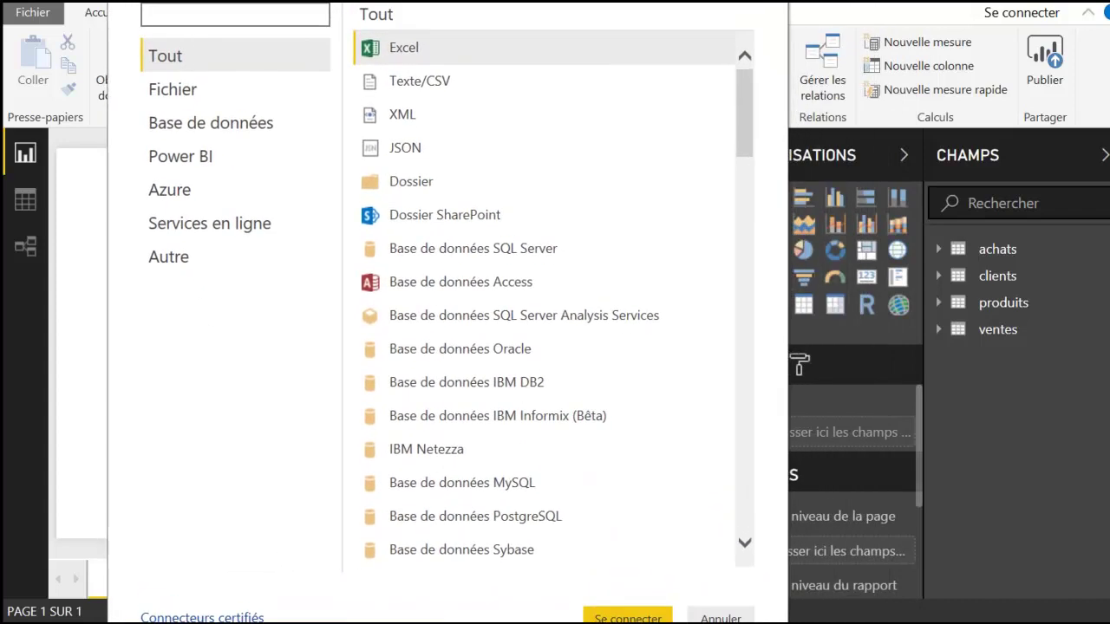
{"action": "left_click", "coordinate": [280, 92]}
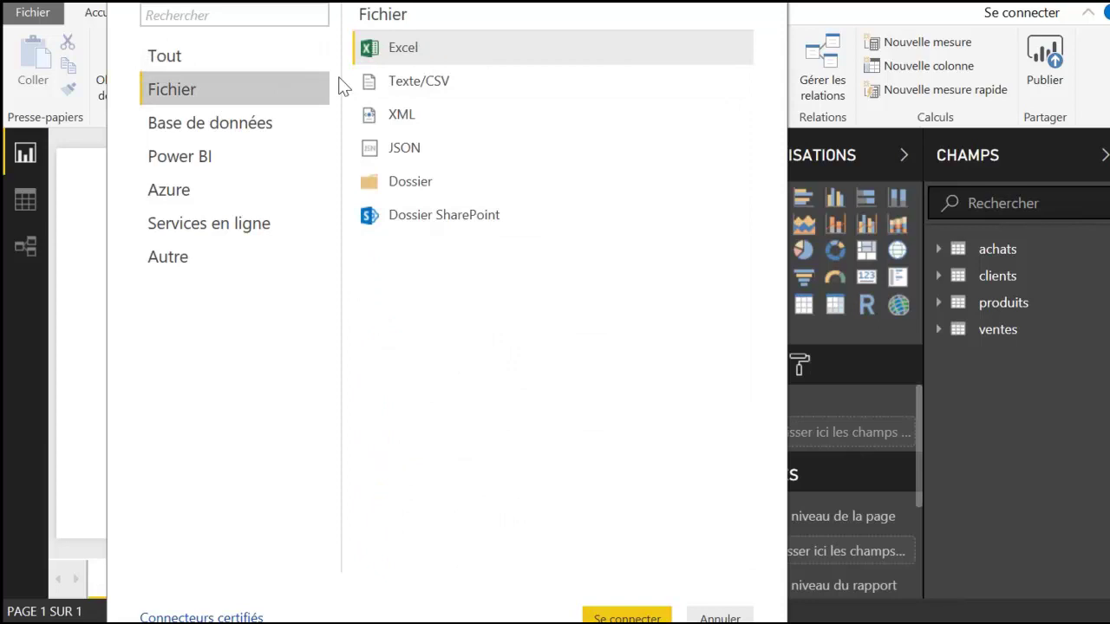
{"action": "left_click", "coordinate": [194, 130]}
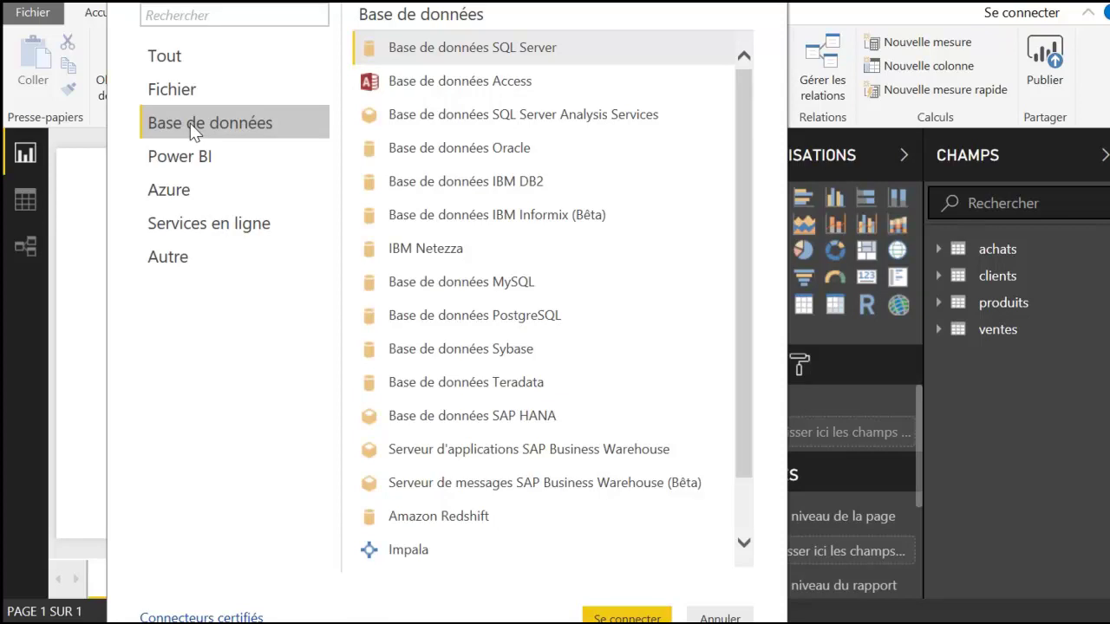
Browse the SAP HANA and SAP Business Warehouse application and message server connectors
{"action": "scroll", "coordinate": [538, 298], "scroll_direction": "down", "scroll_amount": 1}
{"action": "scroll", "coordinate": [539, 295], "scroll_direction": "up", "scroll_amount": 1}
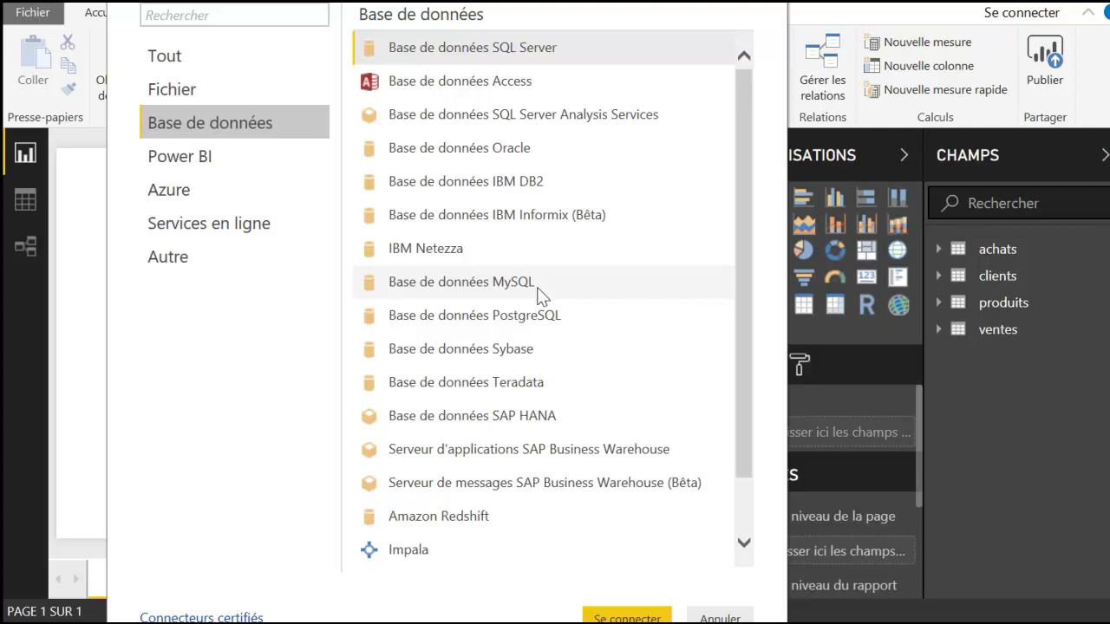
{"action": "left_click", "coordinate": [532, 420]}
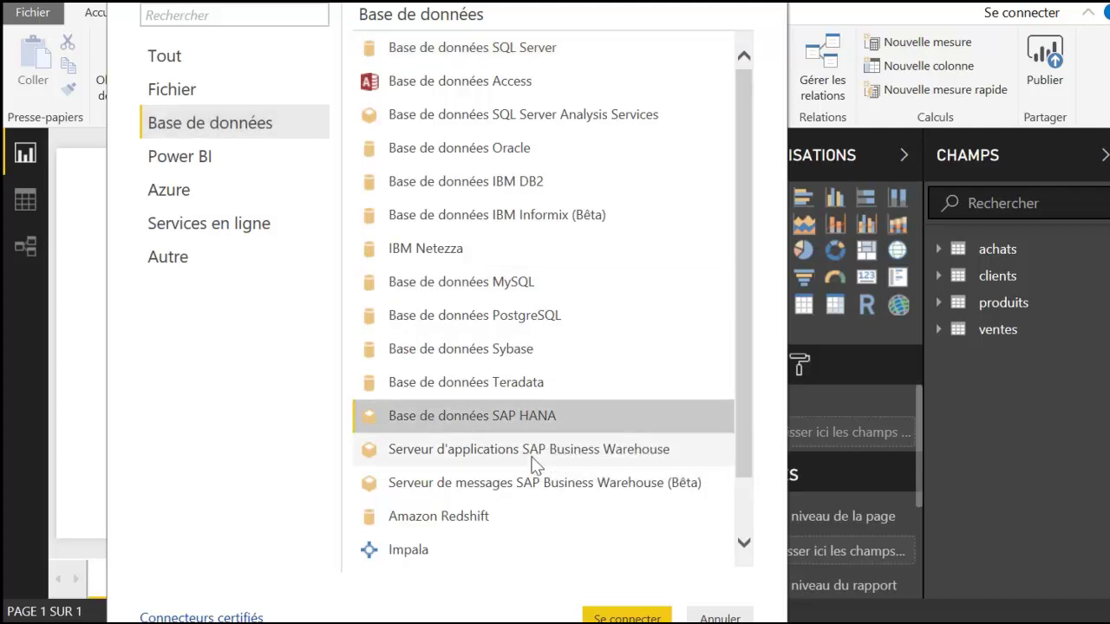
{"action": "left_click", "coordinate": [496, 459]}
{"action": "left_click", "coordinate": [475, 491]}
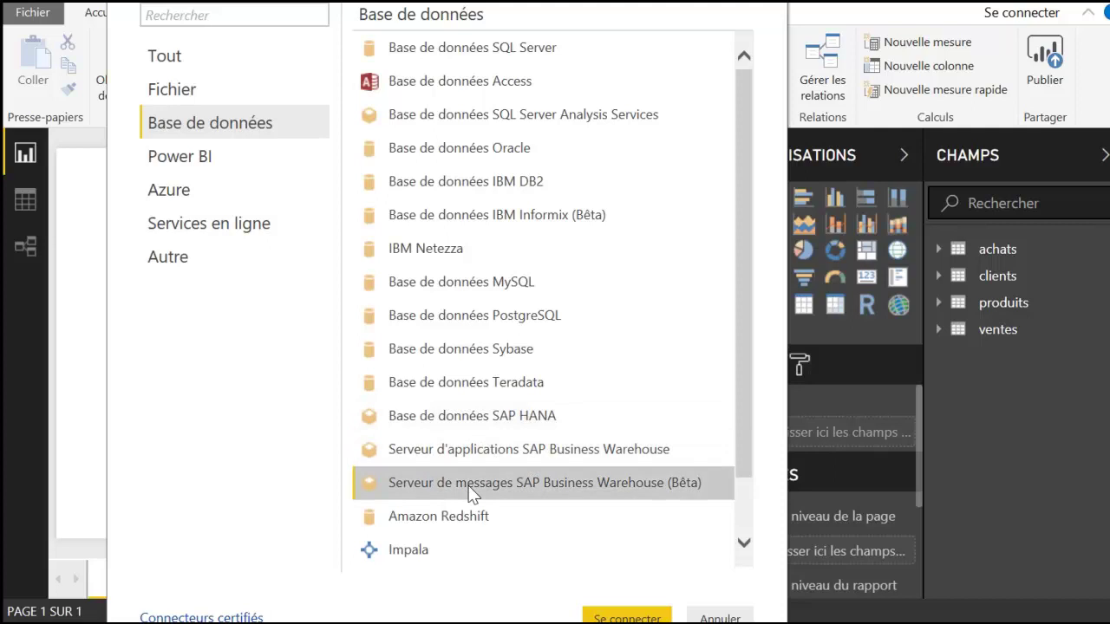
{"action": "left_click", "coordinate": [457, 414]}
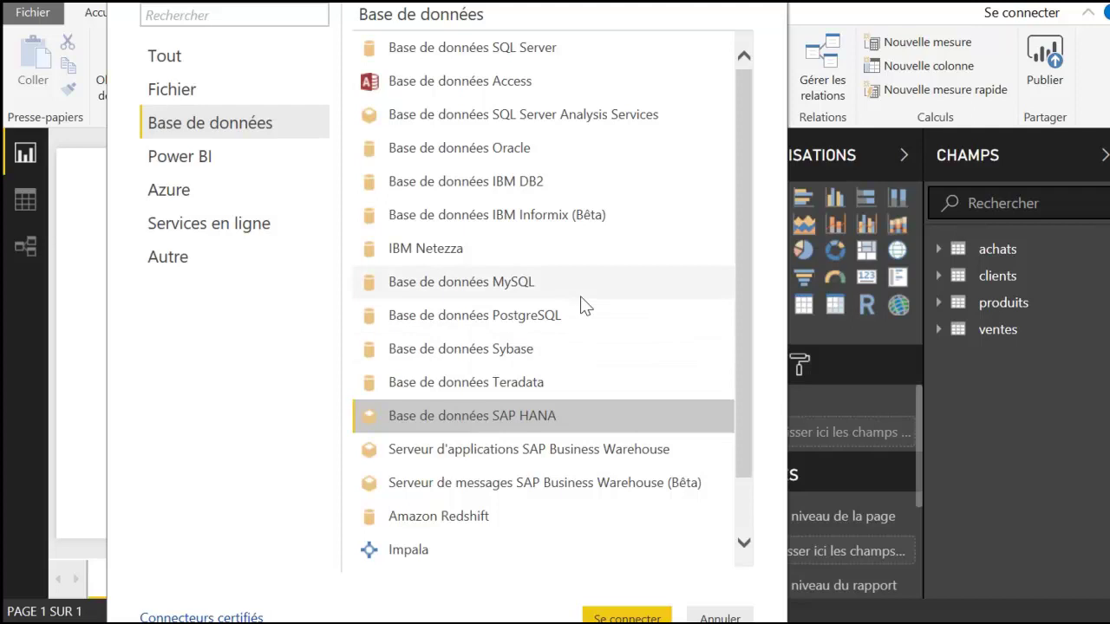
Select the Oracle, SQL Server, Analysis Services, IBM DB2, Informix and Netezza connectors in turn
{"action": "scroll", "coordinate": [583, 290], "scroll_direction": "down", "scroll_amount": 1}
{"action": "scroll", "coordinate": [583, 290], "scroll_direction": "down", "scroll_amount": 1}
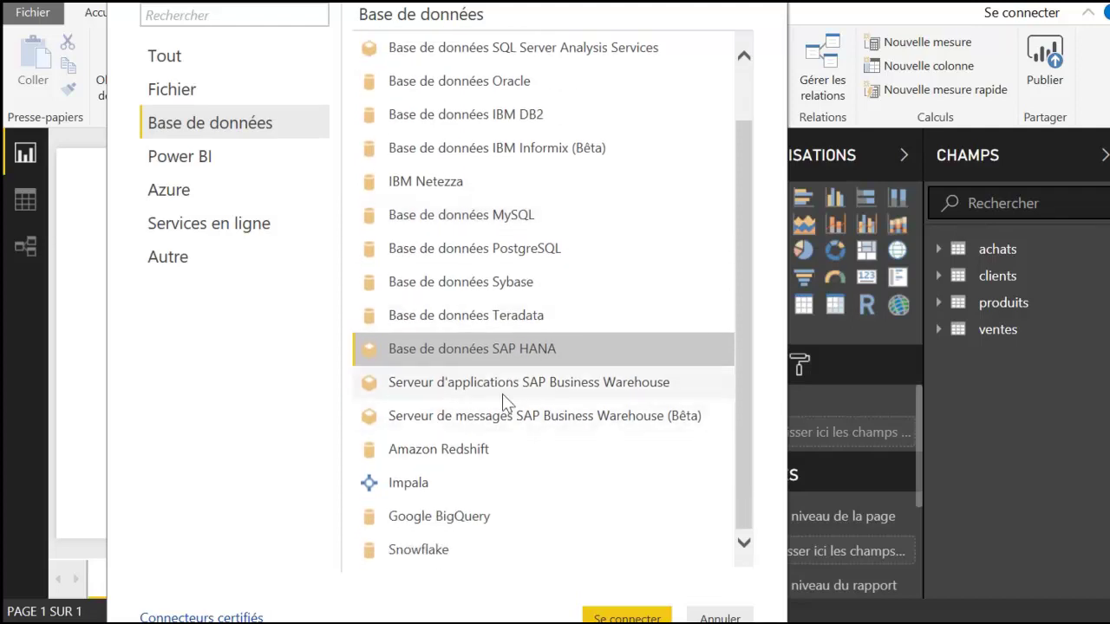
{"action": "scroll", "coordinate": [502, 408], "scroll_direction": "up", "scroll_amount": 1}
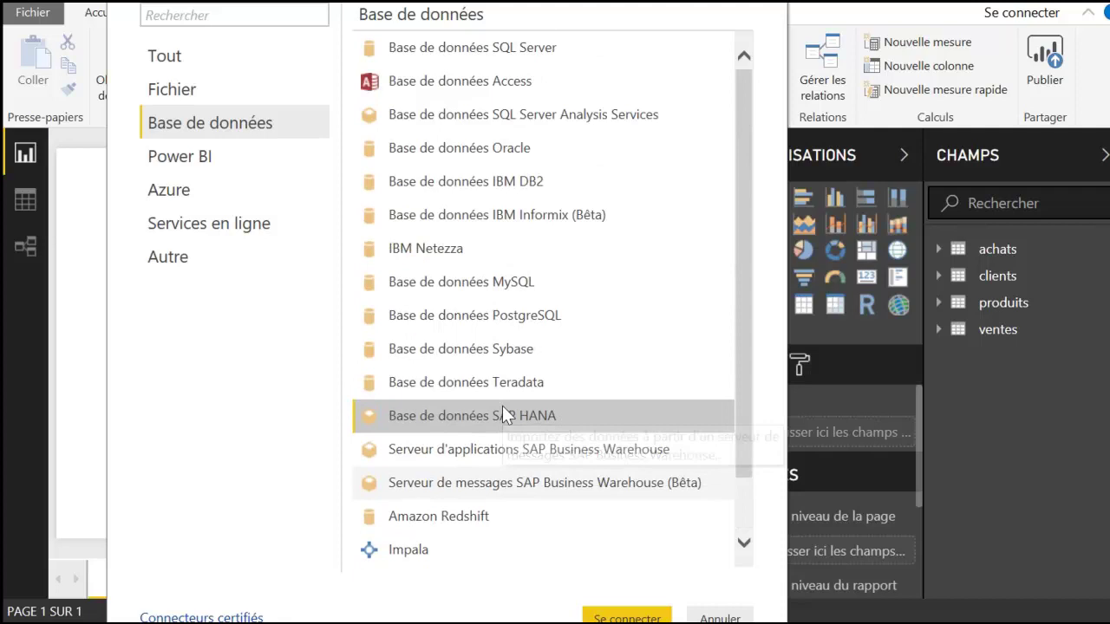
{"action": "left_click", "coordinate": [505, 147]}
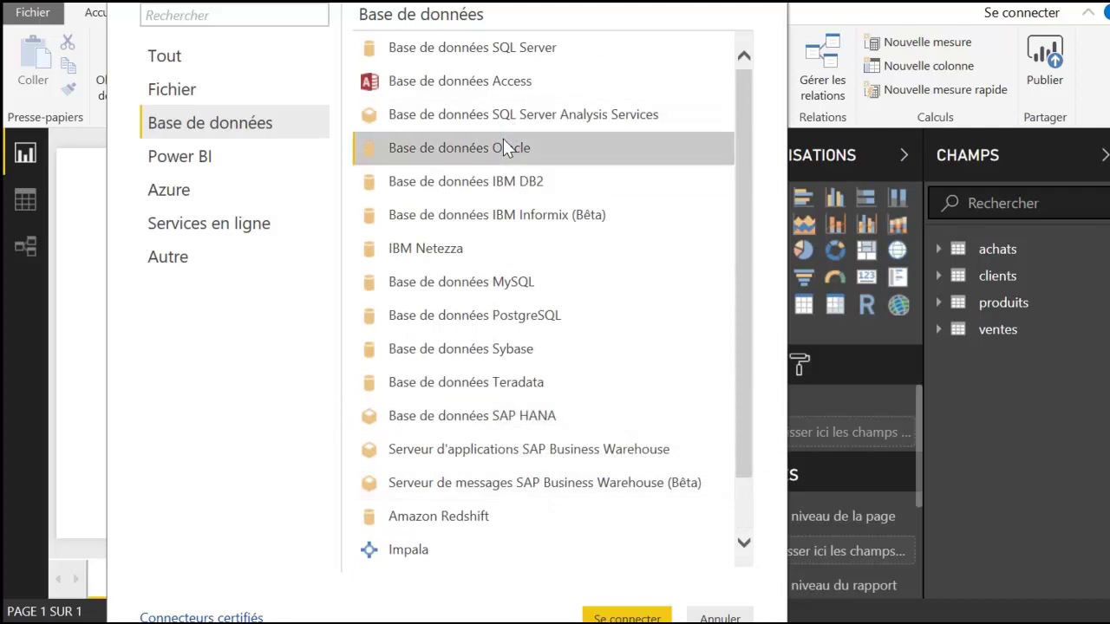
{"action": "left_click", "coordinate": [481, 48]}
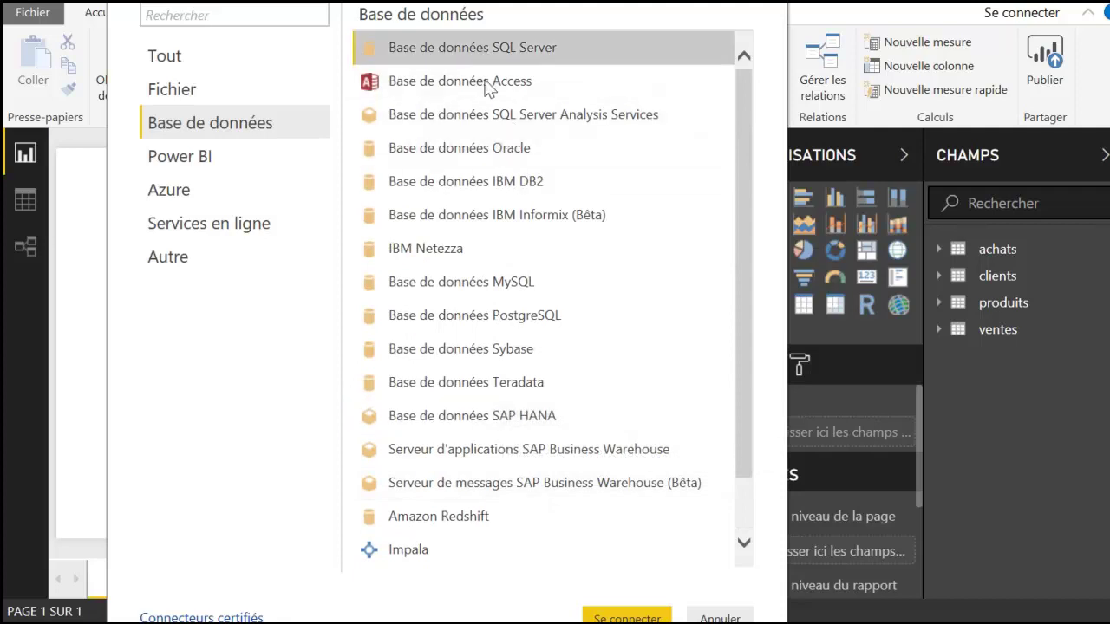
{"action": "left_click", "coordinate": [471, 116]}
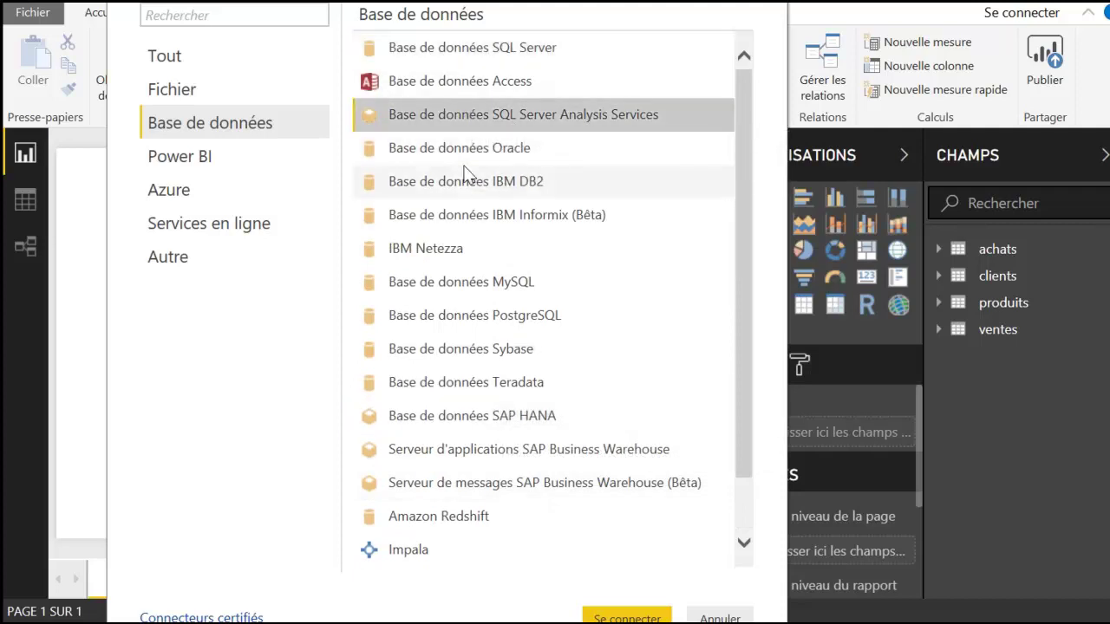
{"action": "left_click", "coordinate": [465, 186]}
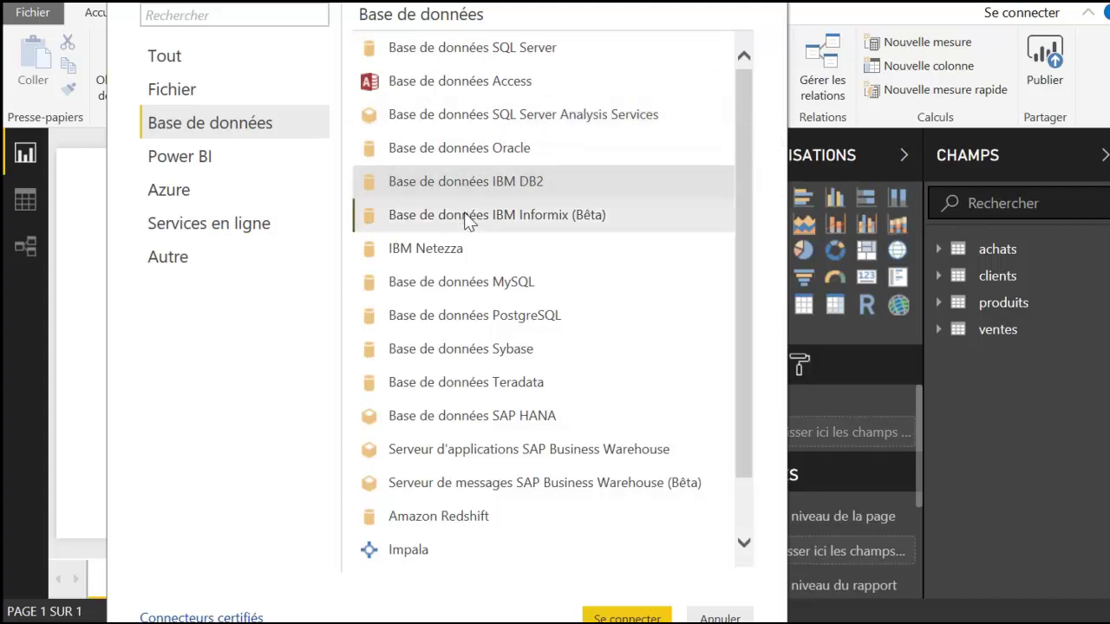
{"action": "left_click", "coordinate": [467, 217]}
{"action": "left_click", "coordinate": [460, 248]}
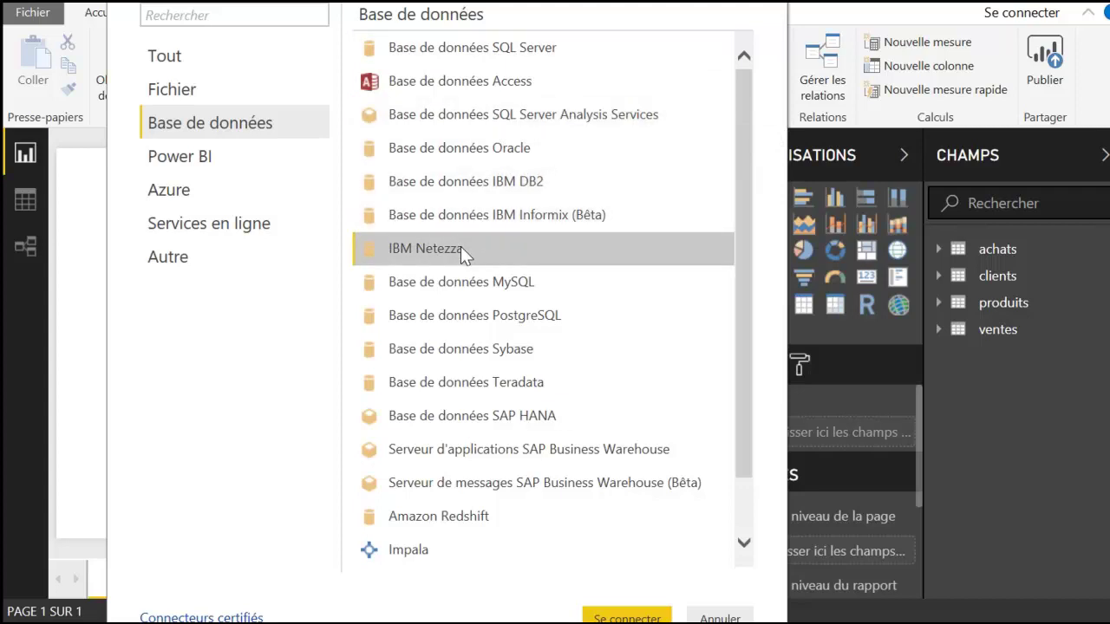
Select the Amazon Redshift connector, then show the Azure connector category
{"action": "scroll", "coordinate": [555, 361], "scroll_direction": "down", "scroll_amount": 1}
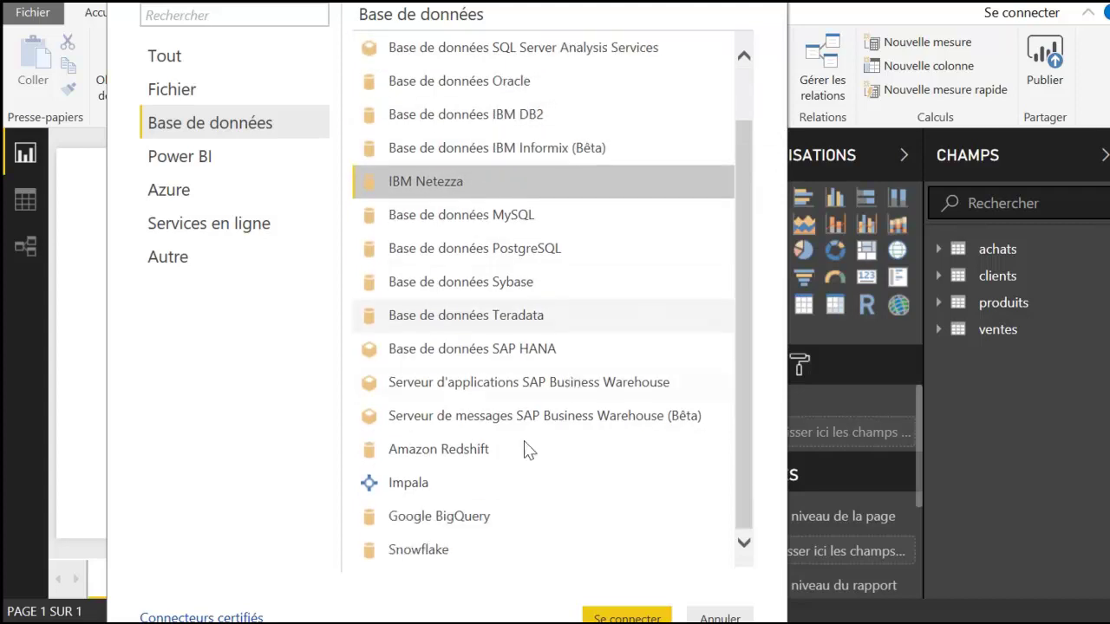
{"action": "left_click", "coordinate": [464, 457]}
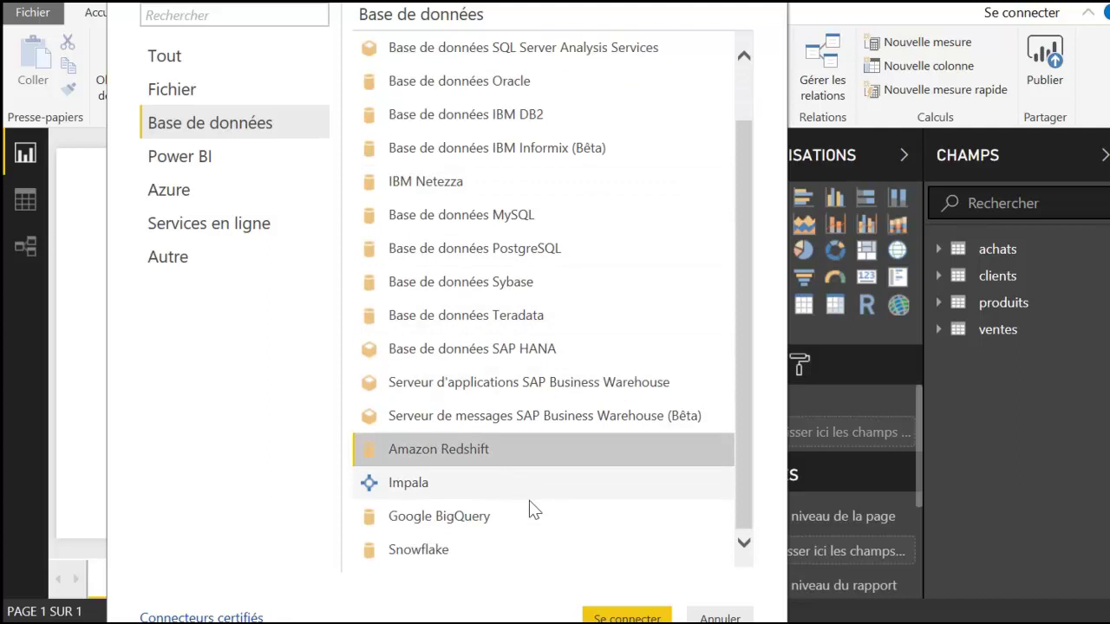
{"action": "left_click", "coordinate": [506, 448]}
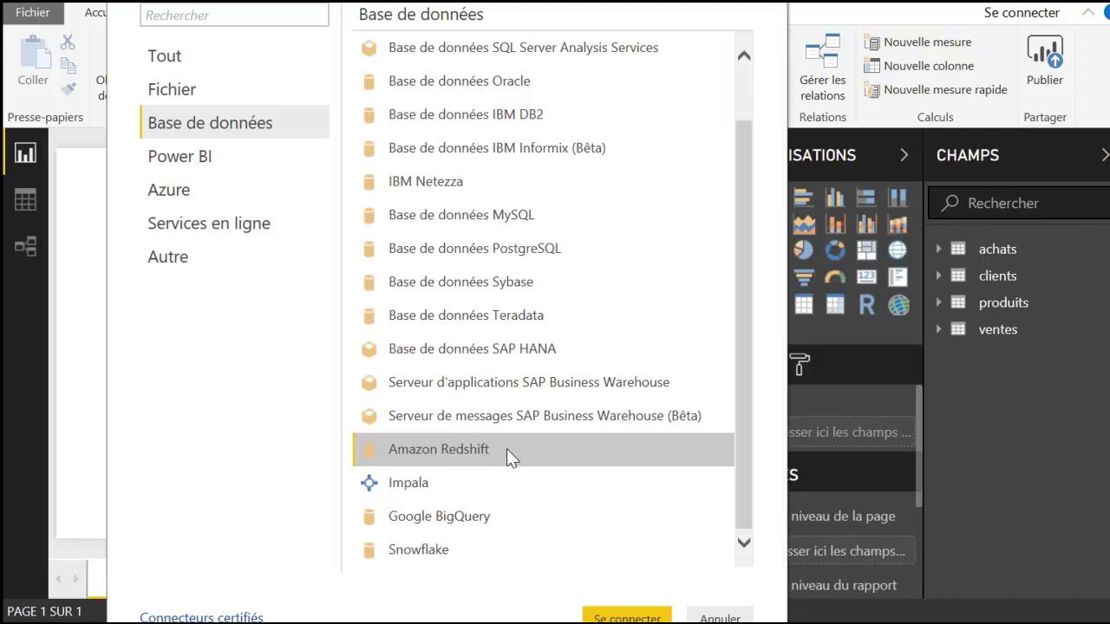
{"action": "scroll", "coordinate": [486, 228], "scroll_direction": "up", "scroll_amount": 2}
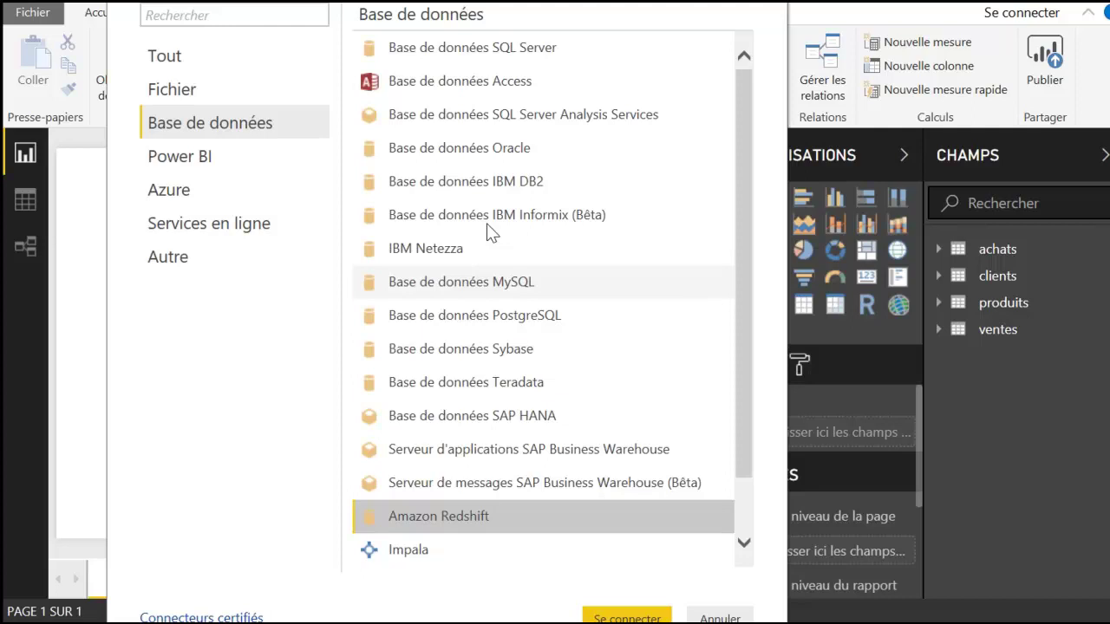
{"action": "scroll", "coordinate": [530, 444], "scroll_direction": "down", "scroll_amount": 2}
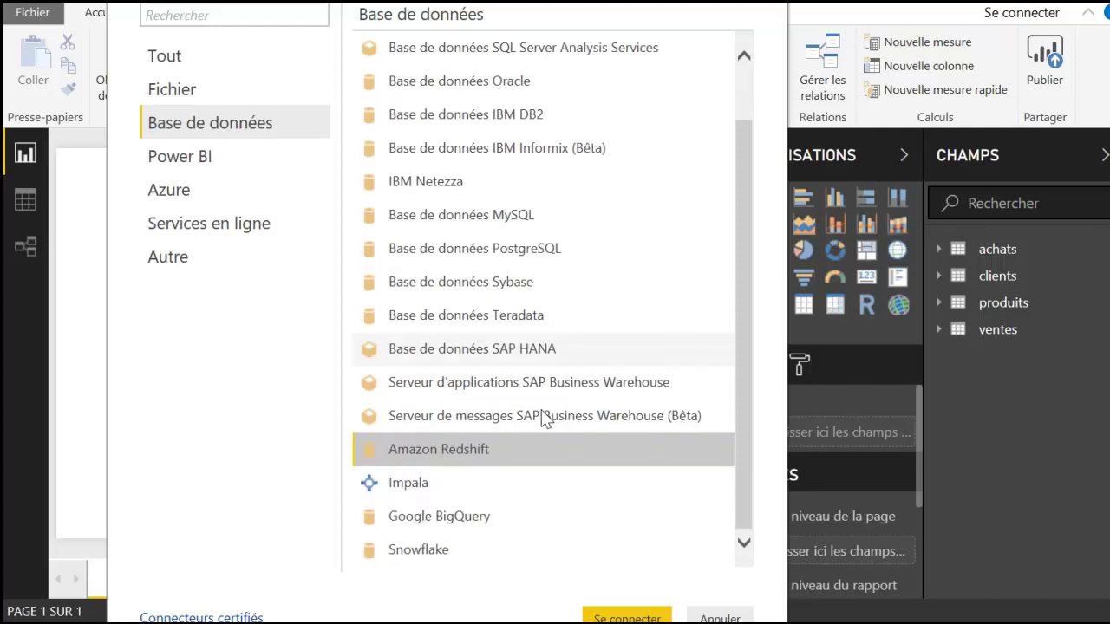
{"action": "scroll", "coordinate": [542, 421], "scroll_direction": "up", "scroll_amount": 2}
{"action": "left_click", "coordinate": [202, 187]}
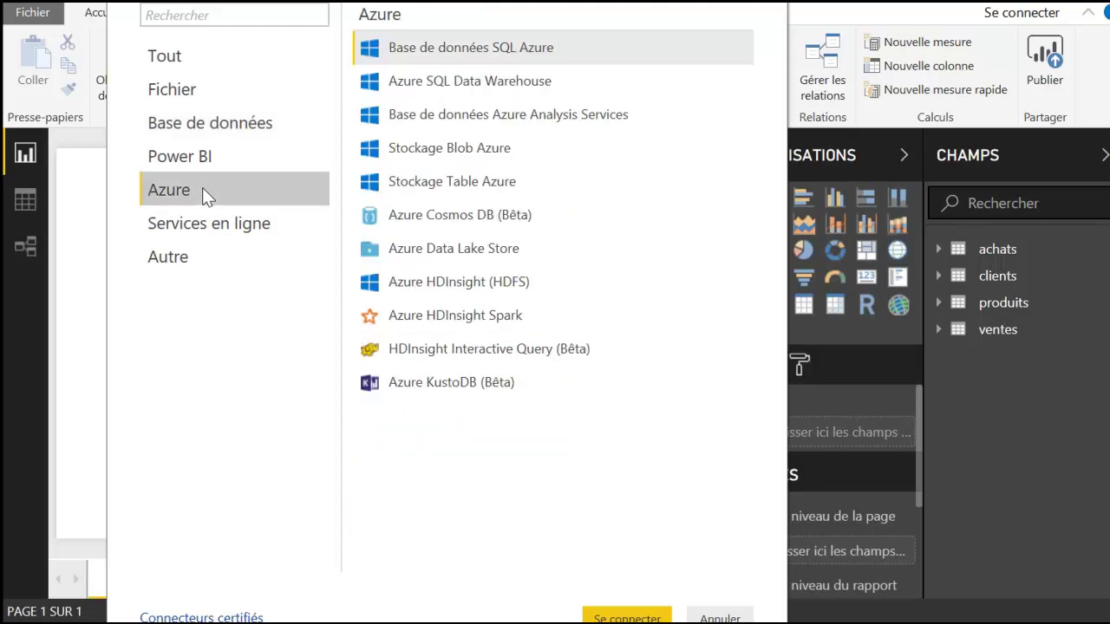
Select Azure SQL database, then Azure Data Lake Store among the Azure connectors
{"action": "left_click", "coordinate": [593, 43]}
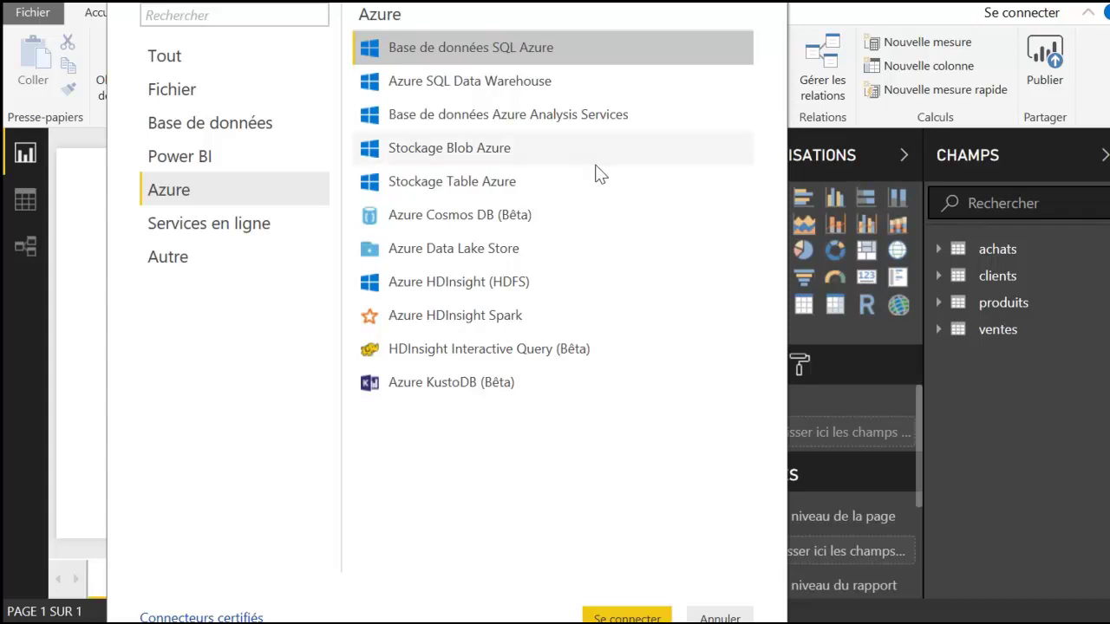
{"action": "left_click", "coordinate": [576, 246]}
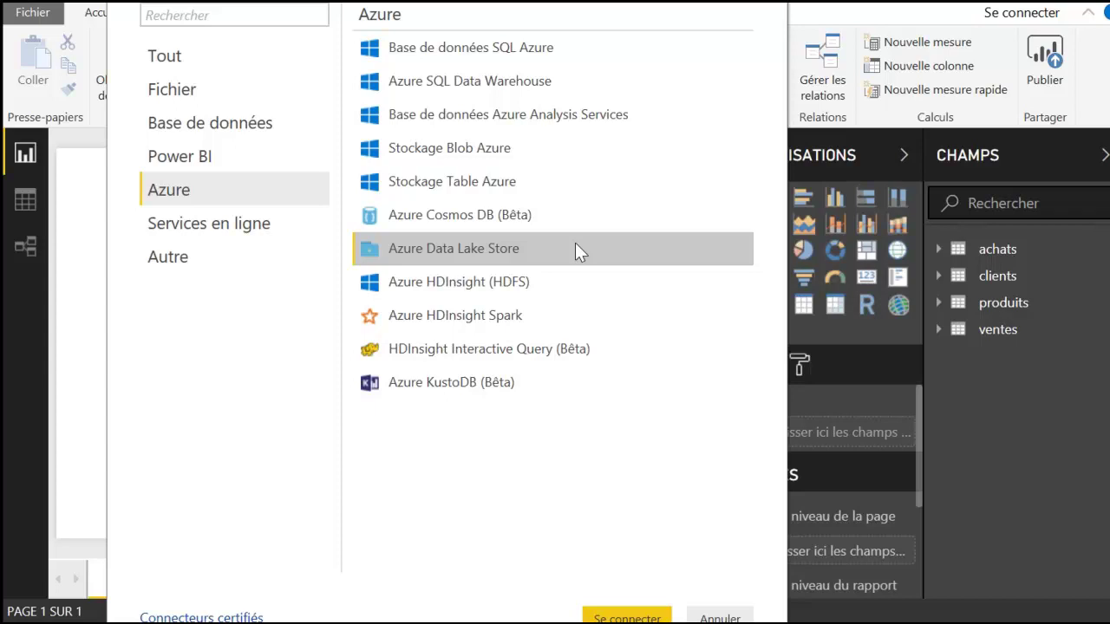
{"action": "left_click", "coordinate": [224, 232]}
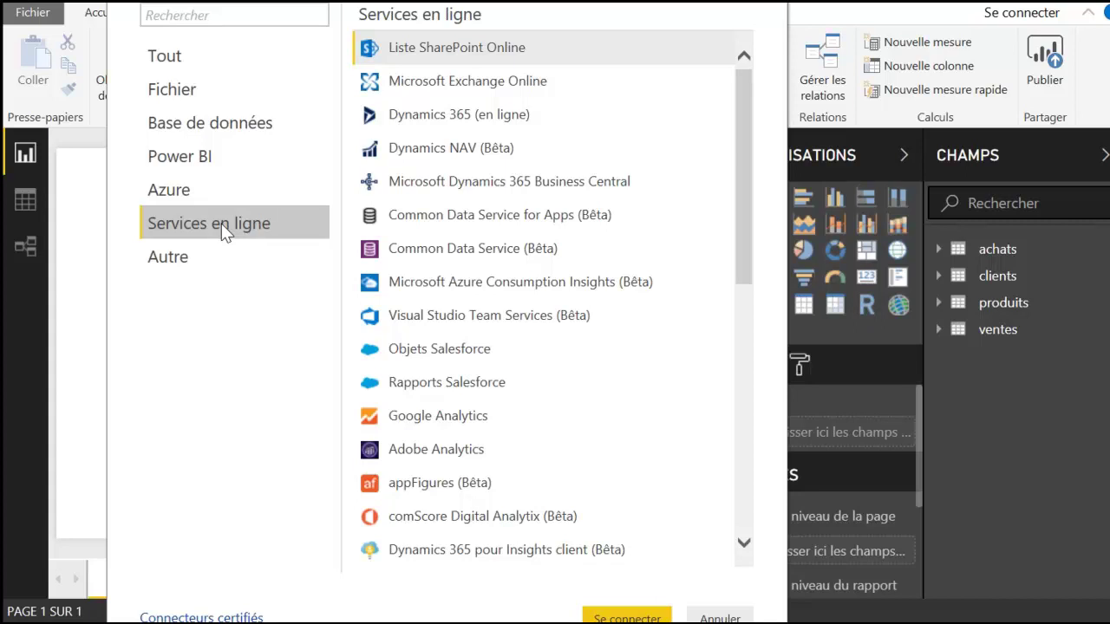
{"action": "left_click", "coordinate": [465, 357]}
{"action": "left_click", "coordinate": [477, 423]}
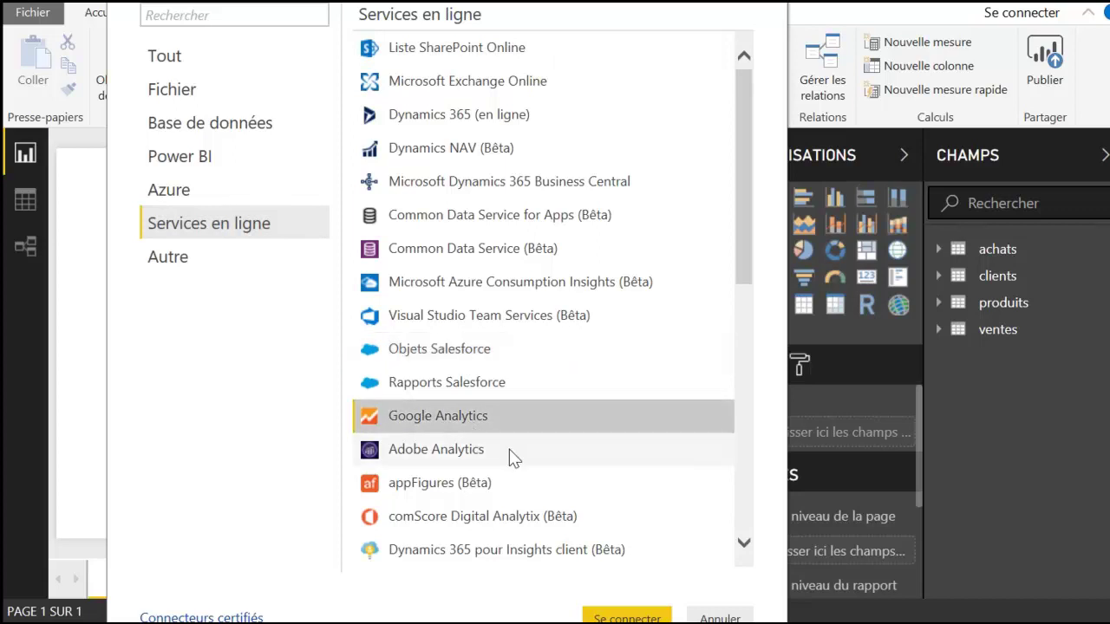
{"action": "left_click", "coordinate": [511, 449]}
{"action": "scroll", "coordinate": [510, 449], "scroll_direction": "down", "scroll_amount": 1}
{"action": "scroll", "coordinate": [510, 453], "scroll_direction": "down", "scroll_amount": 1}
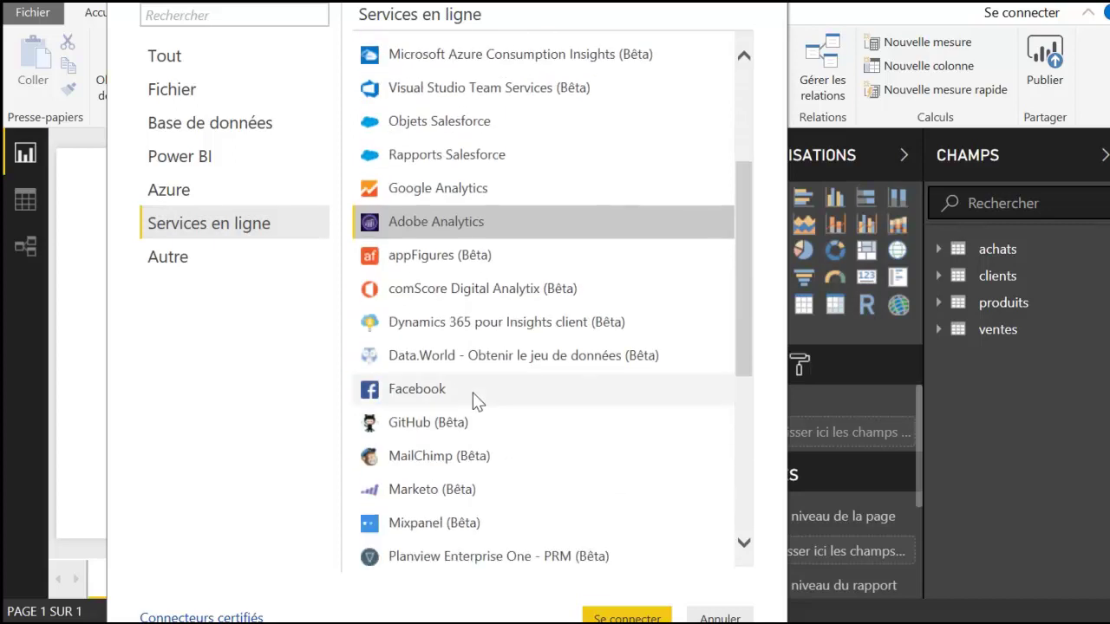
{"action": "left_click", "coordinate": [476, 397]}
{"action": "left_click", "coordinate": [520, 427]}
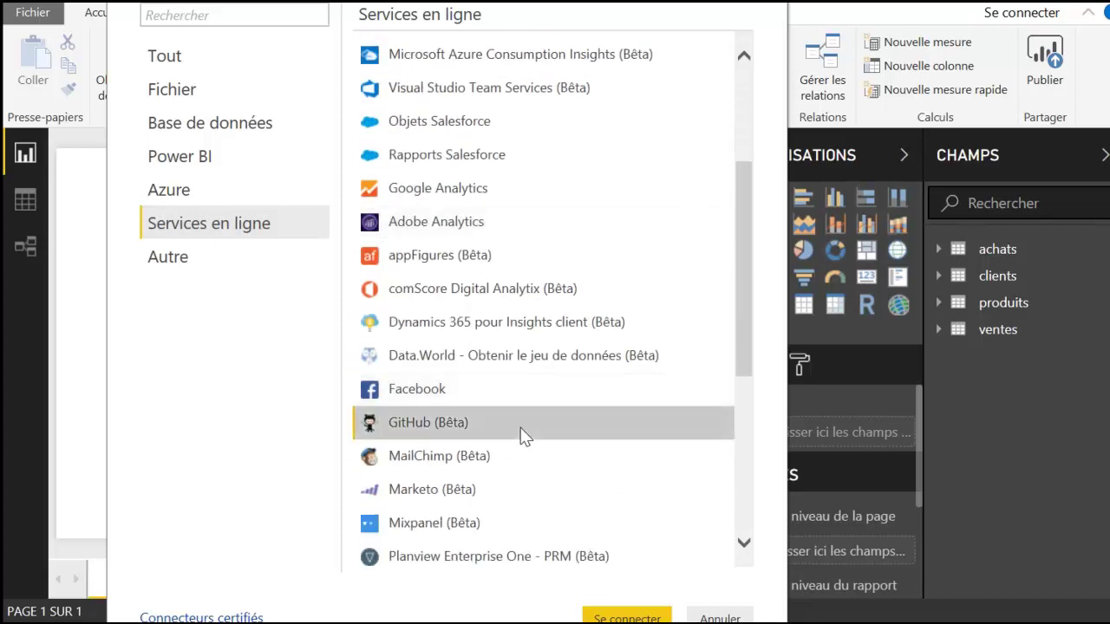
{"action": "scroll", "coordinate": [521, 427], "scroll_direction": "down", "scroll_amount": 1}
{"action": "scroll", "coordinate": [521, 431], "scroll_direction": "down", "scroll_amount": 1}
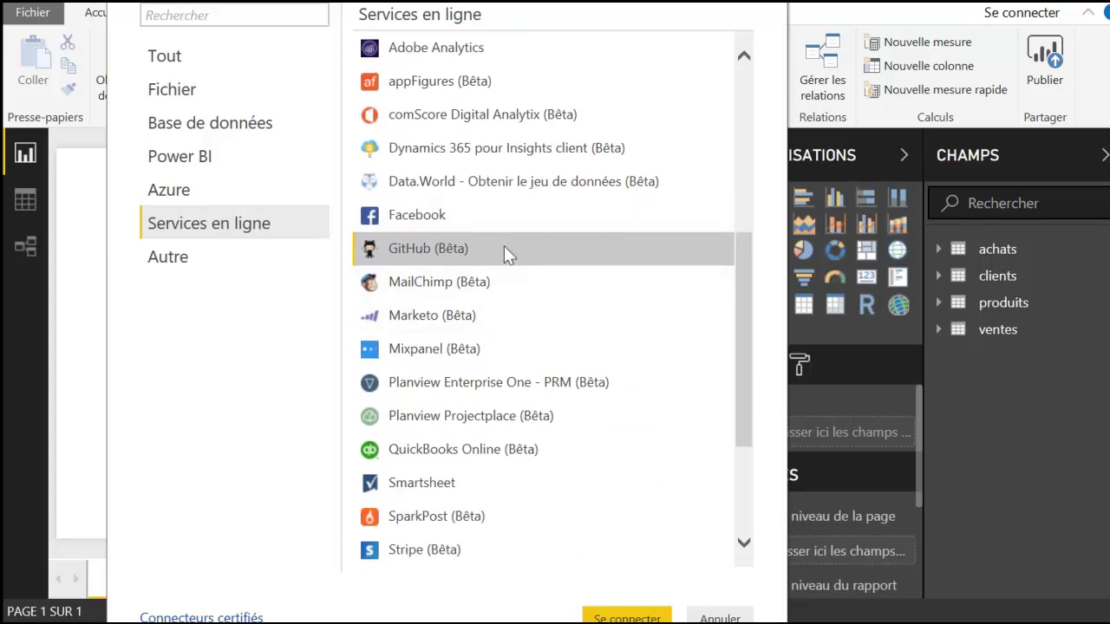
{"action": "left_click", "coordinate": [518, 289]}
{"action": "scroll", "coordinate": [546, 416], "scroll_direction": "down", "scroll_amount": 2}
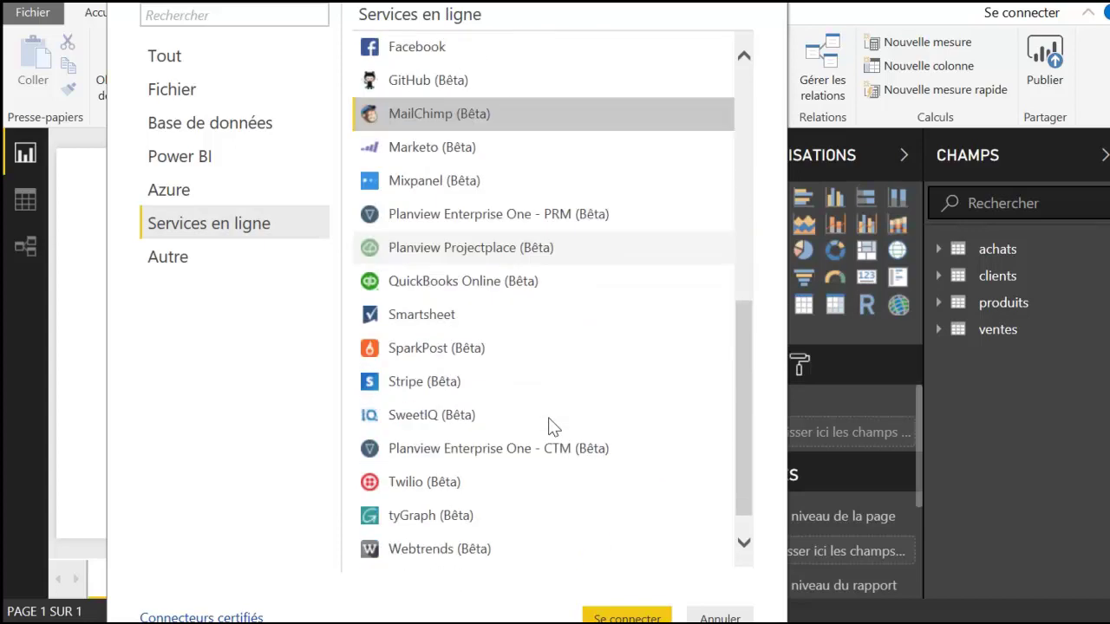
{"action": "scroll", "coordinate": [549, 423], "scroll_direction": "down", "scroll_amount": 1}
{"action": "left_click", "coordinate": [487, 355]}
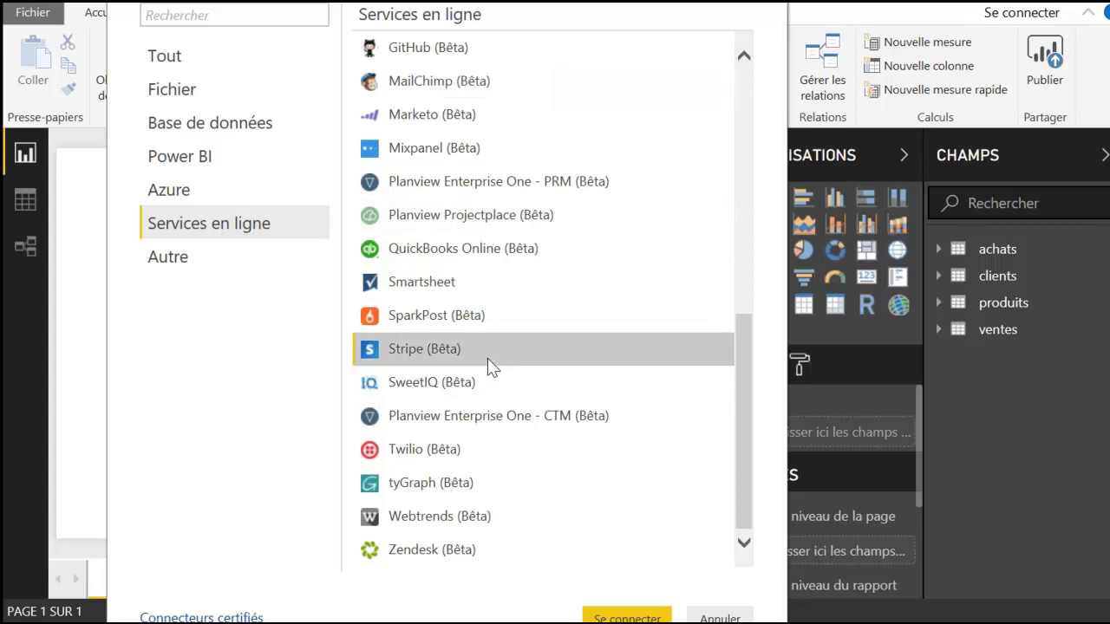
{"action": "left_click", "coordinate": [499, 457]}
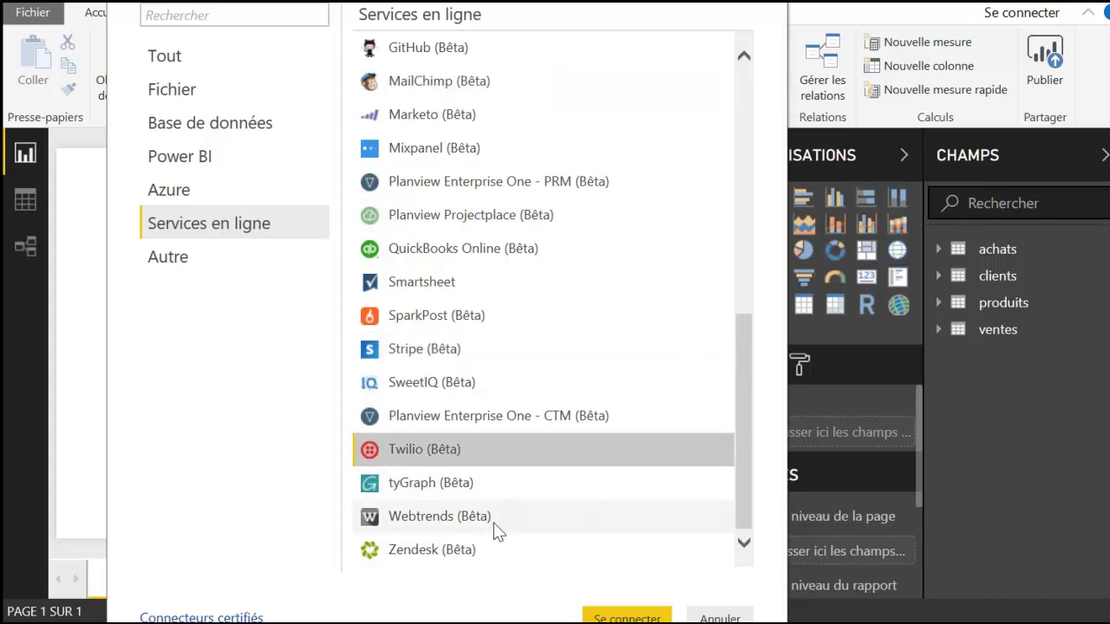
{"action": "left_click", "coordinate": [494, 526]}
{"action": "scroll", "coordinate": [497, 345], "scroll_direction": "up", "scroll_amount": 3}
{"action": "scroll", "coordinate": [499, 338], "scroll_direction": "up", "scroll_amount": 3}
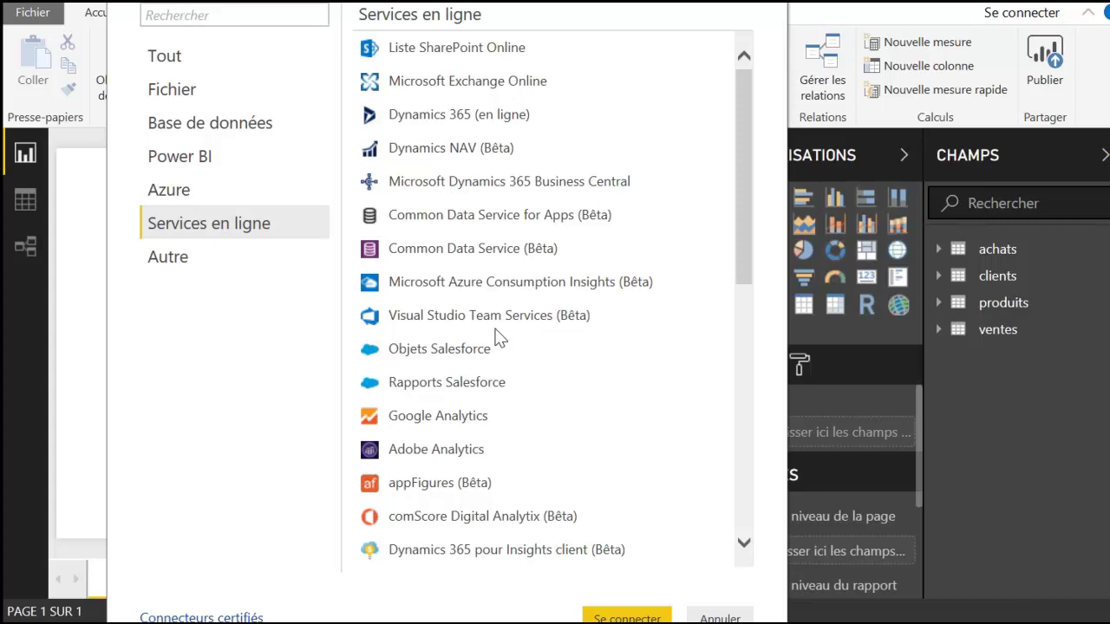
Select the Google Analytics connector, then show the Autre connector category
{"action": "left_click", "coordinate": [445, 417]}
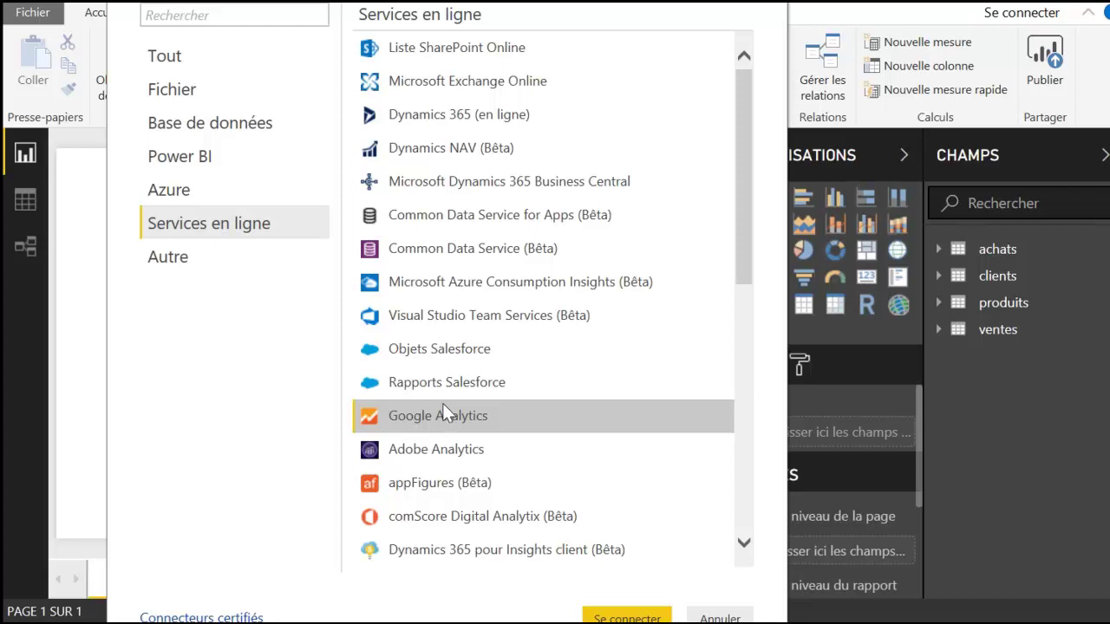
{"action": "left_click", "coordinate": [204, 257]}
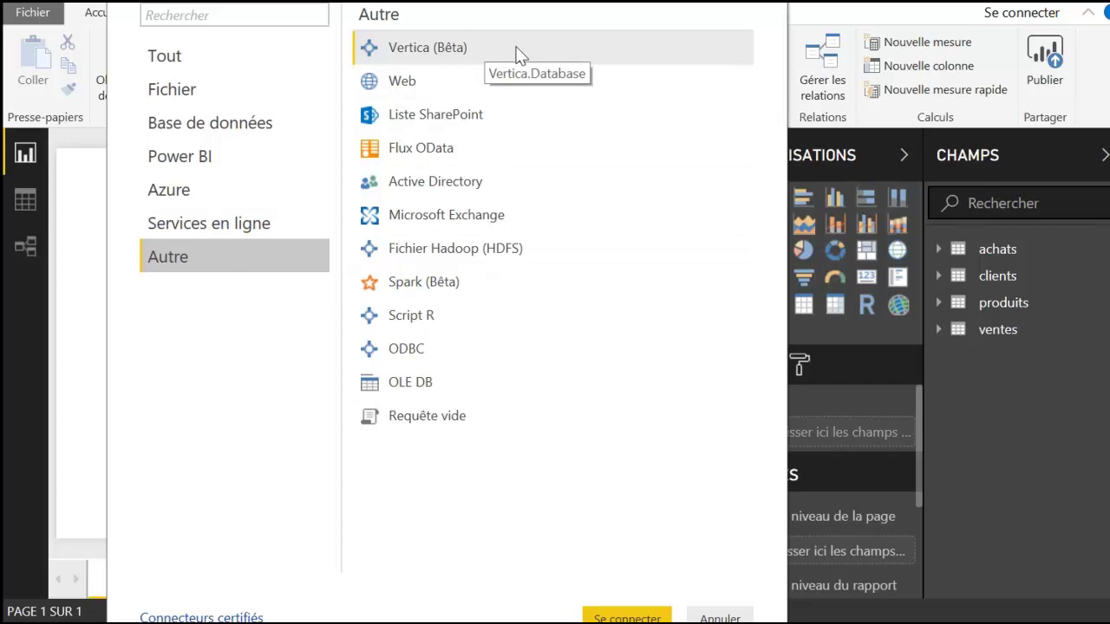
{"action": "left_click", "coordinate": [519, 49]}
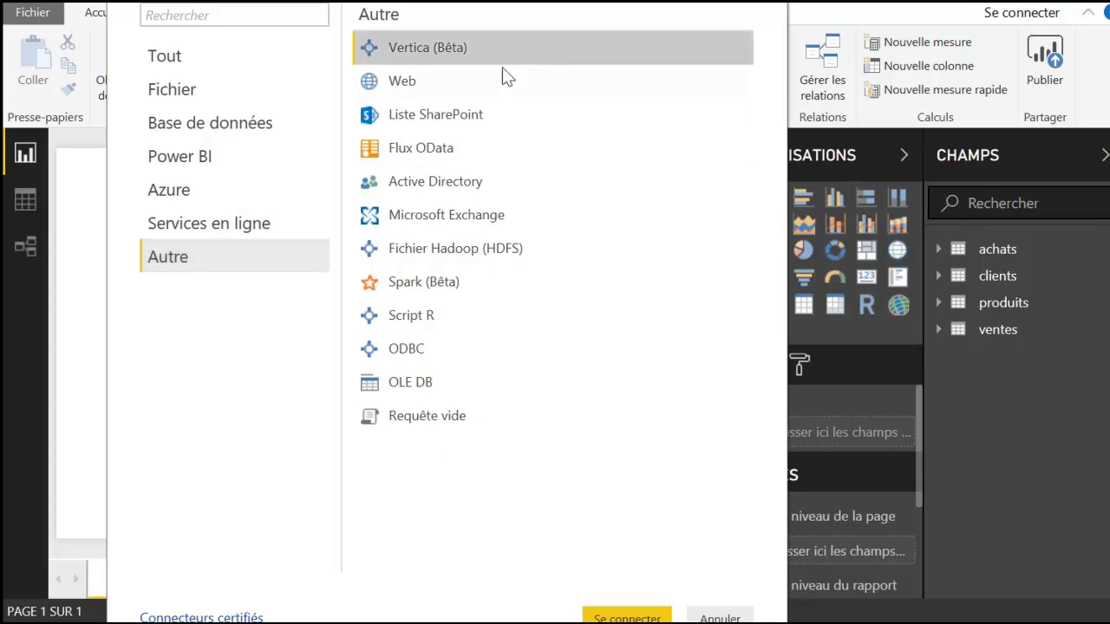
{"action": "left_click", "coordinate": [476, 86]}
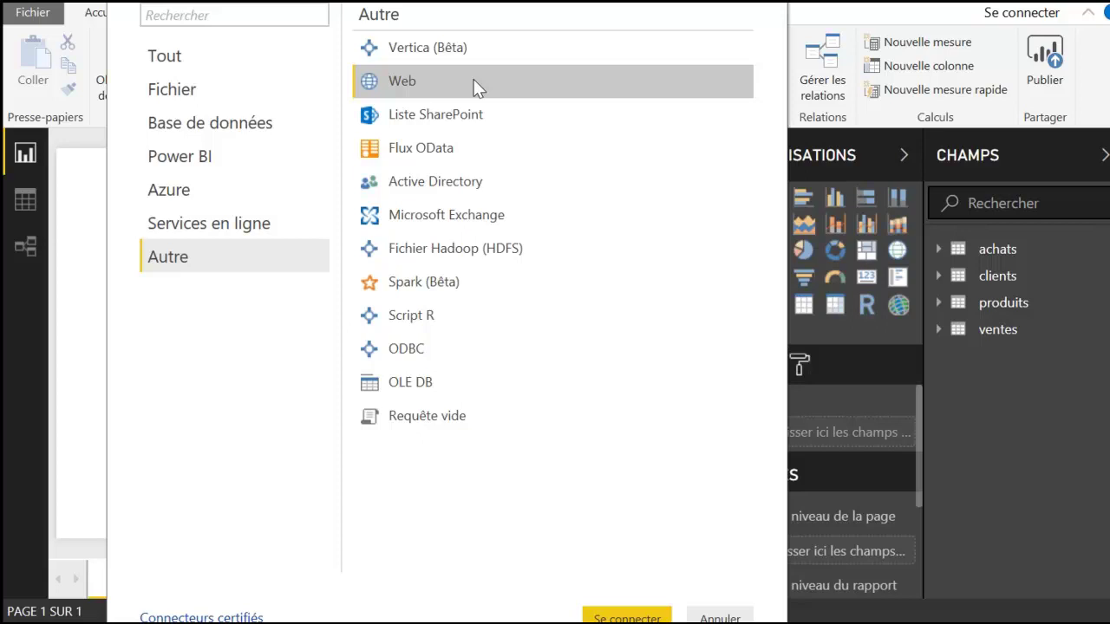
{"action": "left_click", "coordinate": [523, 122]}
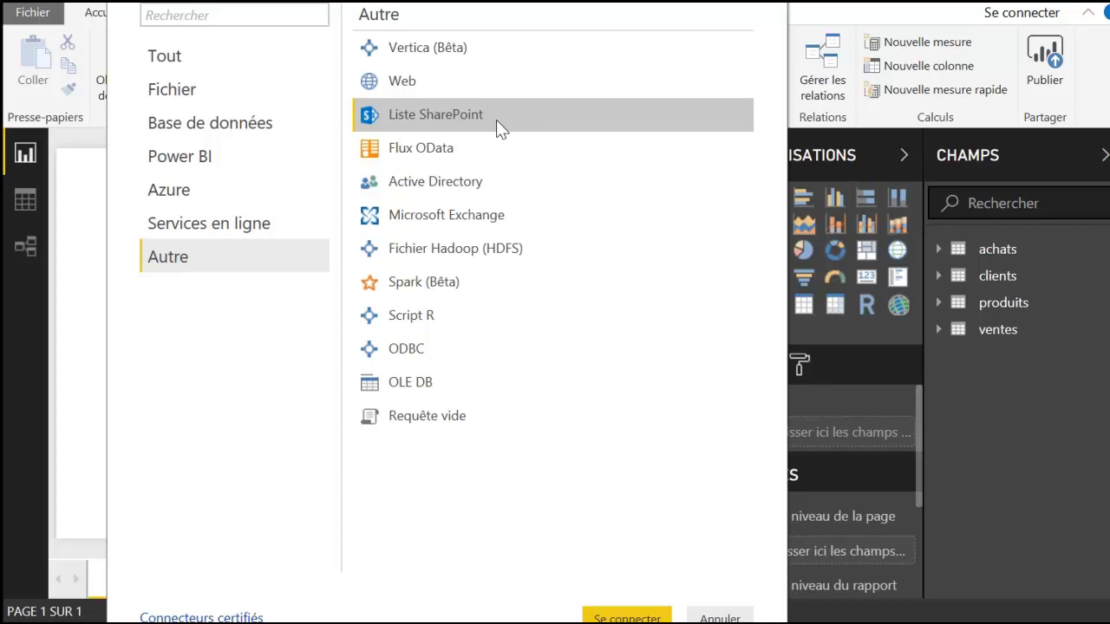
{"action": "left_click", "coordinate": [486, 151]}
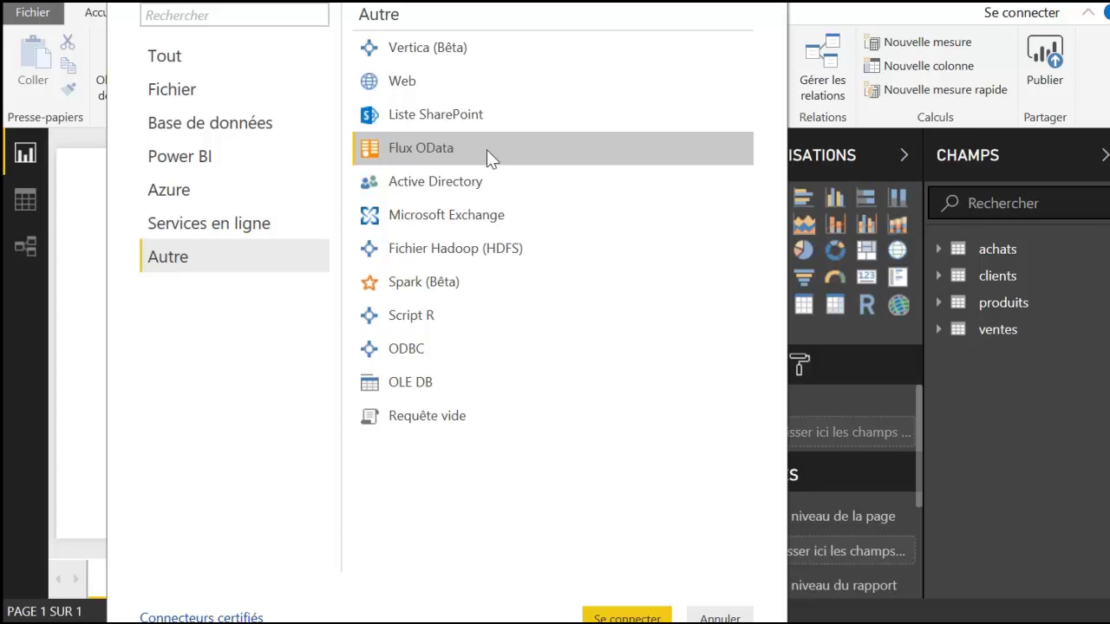
{"action": "left_click", "coordinate": [518, 195]}
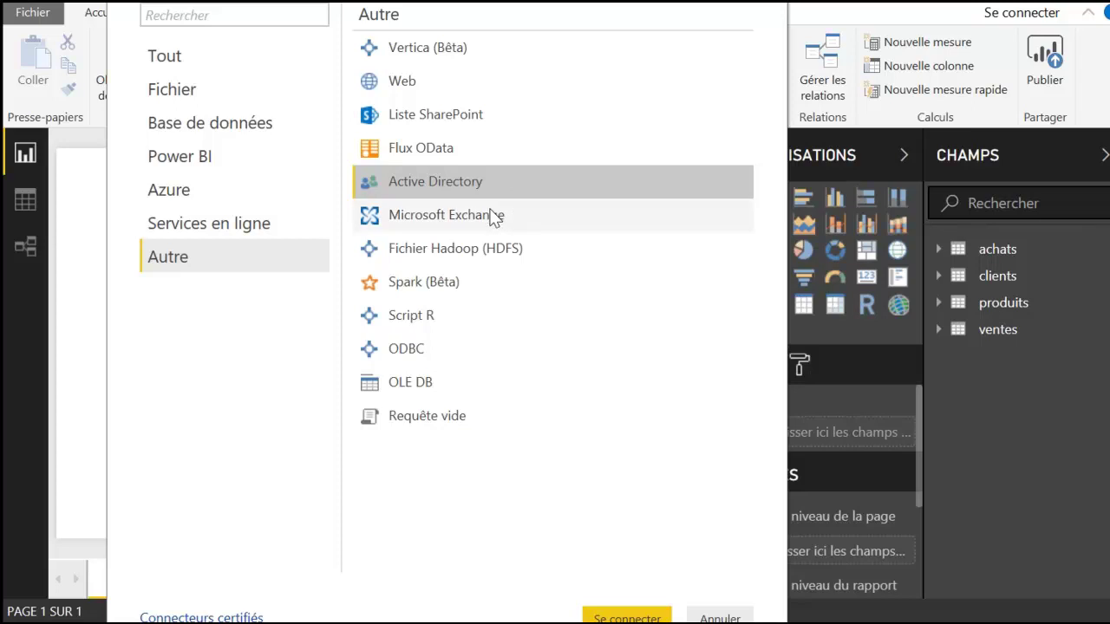
{"action": "left_click", "coordinate": [490, 211]}
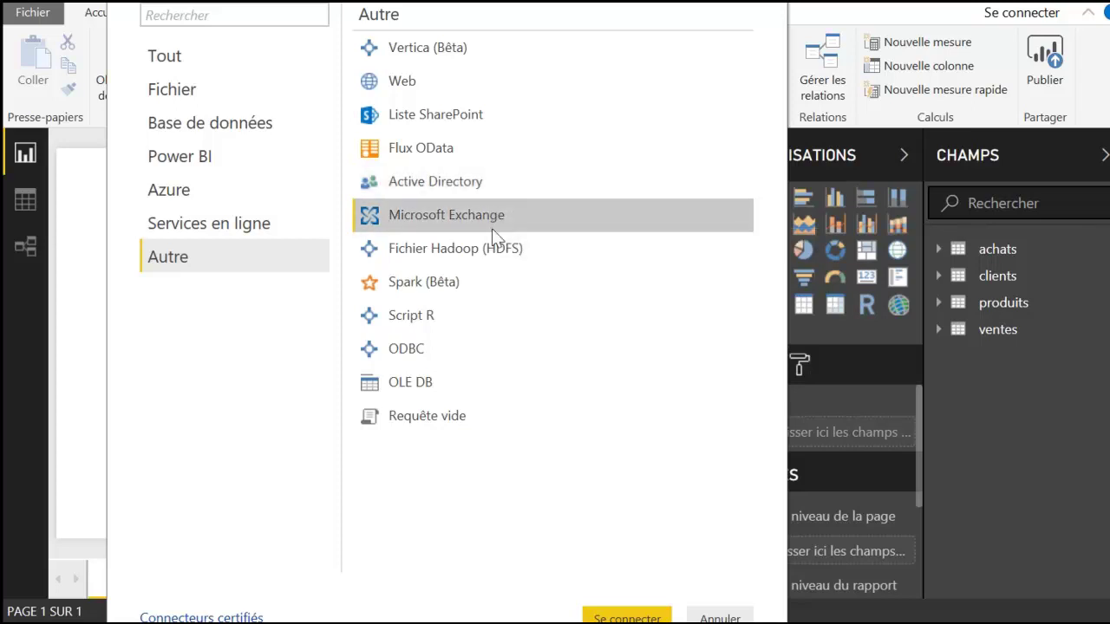
{"action": "left_click", "coordinate": [455, 249]}
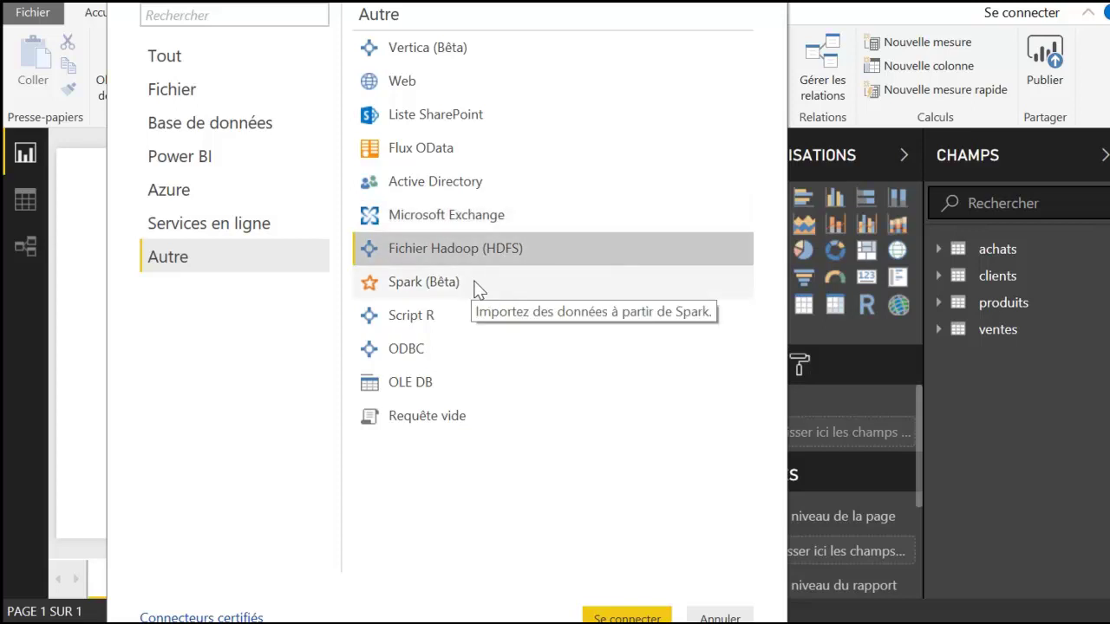
{"action": "left_click", "coordinate": [475, 286]}
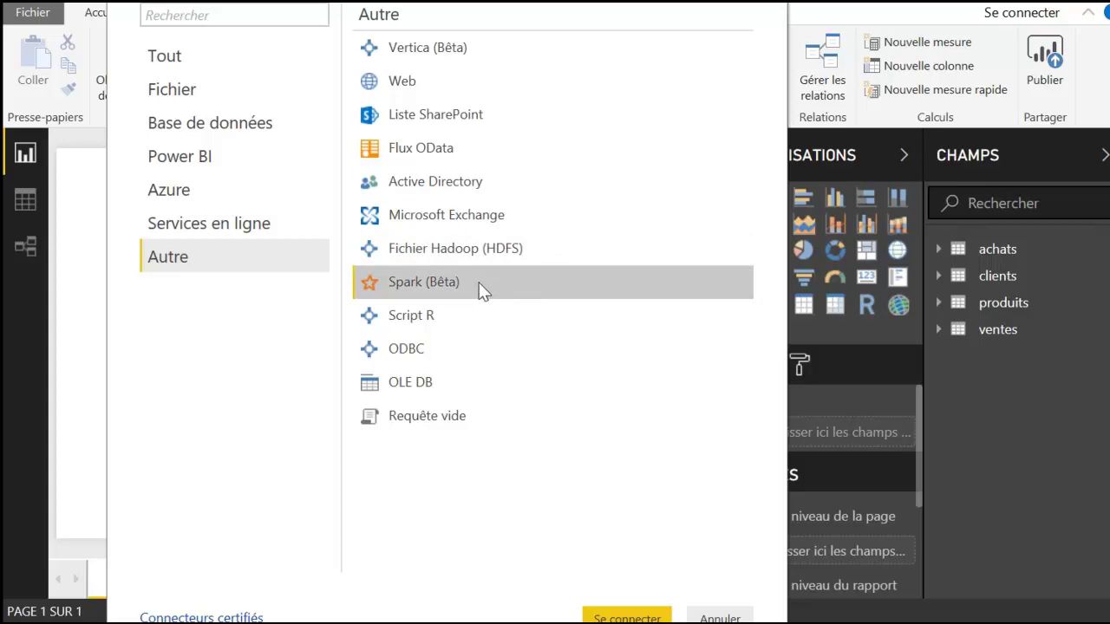
{"action": "left_click", "coordinate": [470, 330]}
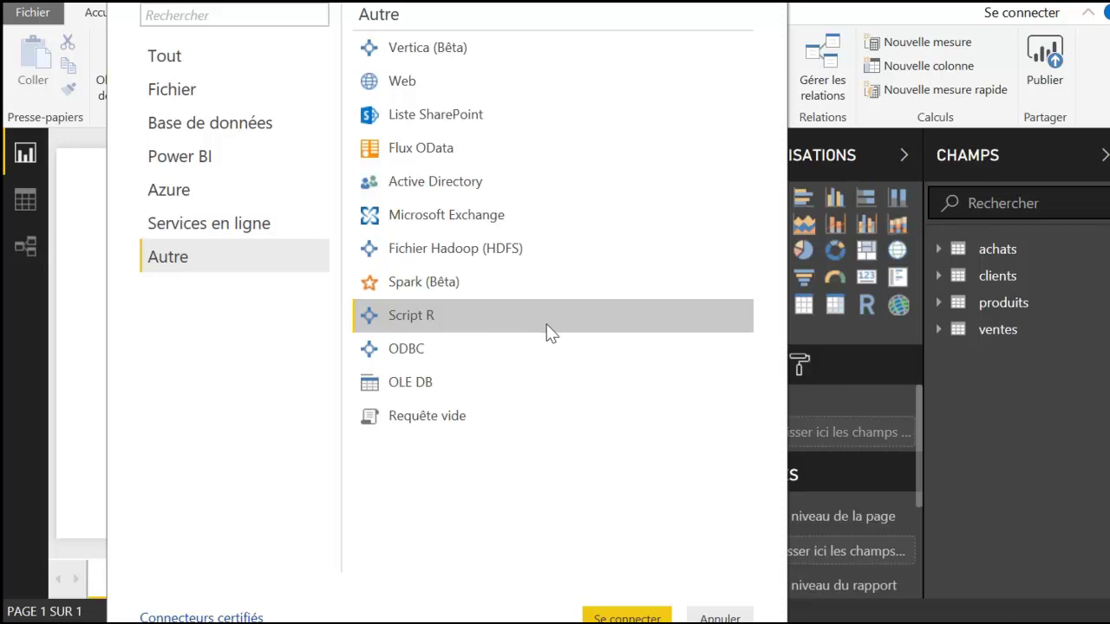
{"action": "left_click", "coordinate": [463, 364]}
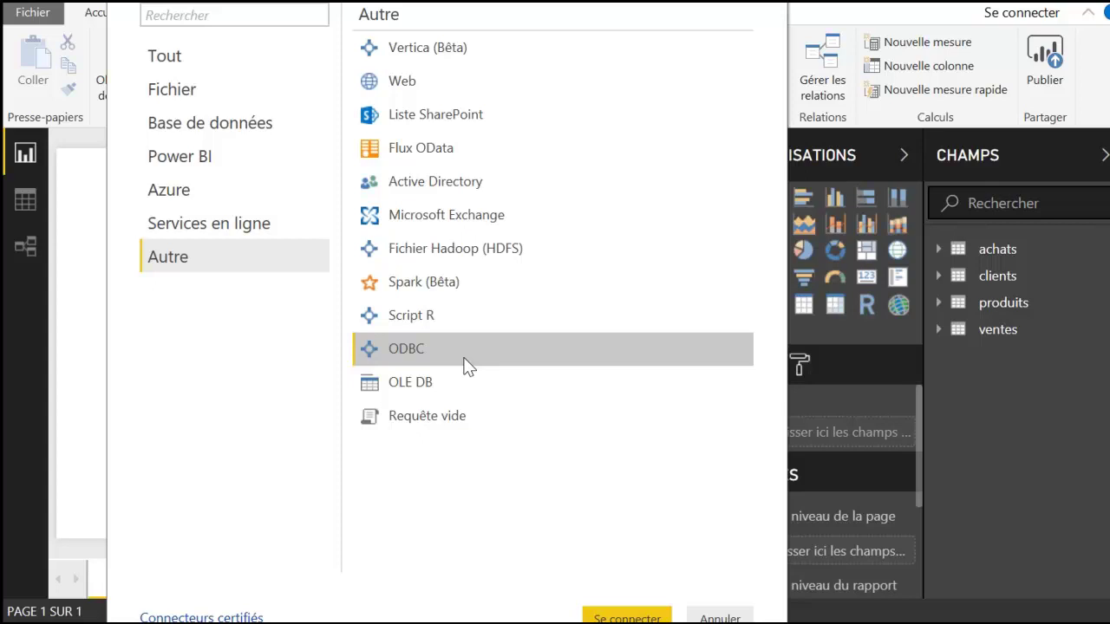
{"action": "left_click", "coordinate": [459, 382]}
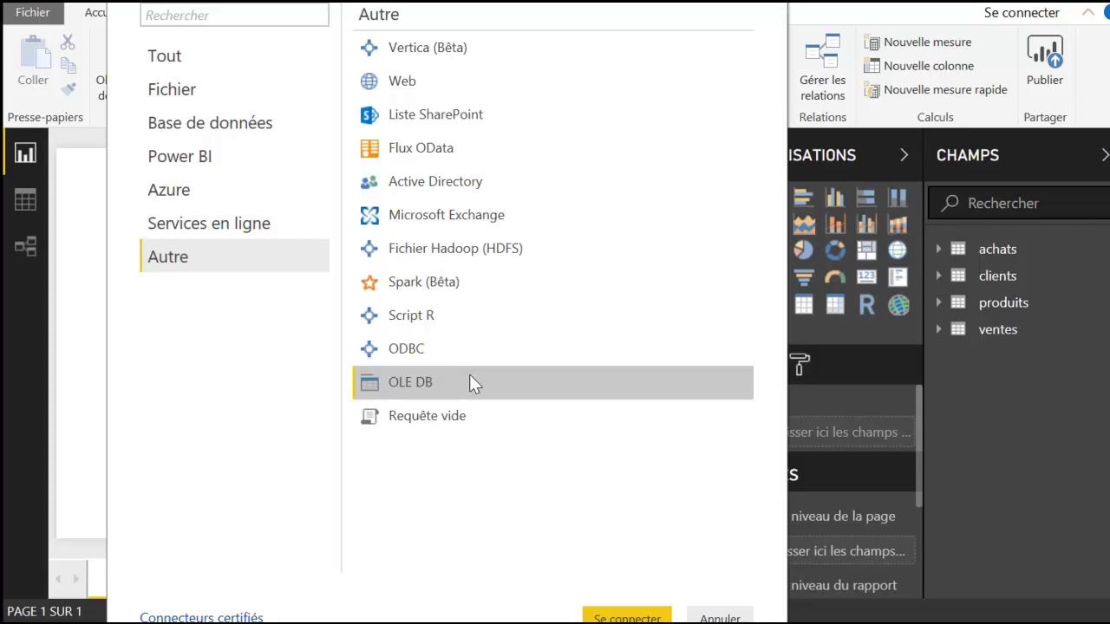
{"action": "left_click", "coordinate": [482, 424]}
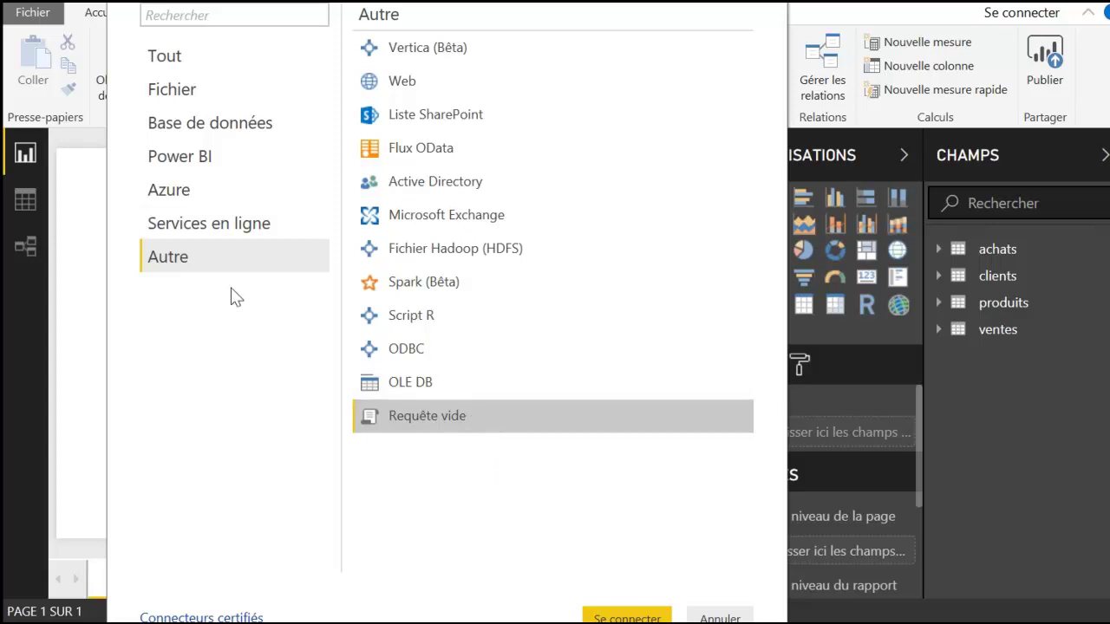
Select Jeux de données Power BI in the Power BI category, then return to Tout
{"action": "left_click", "coordinate": [207, 163]}
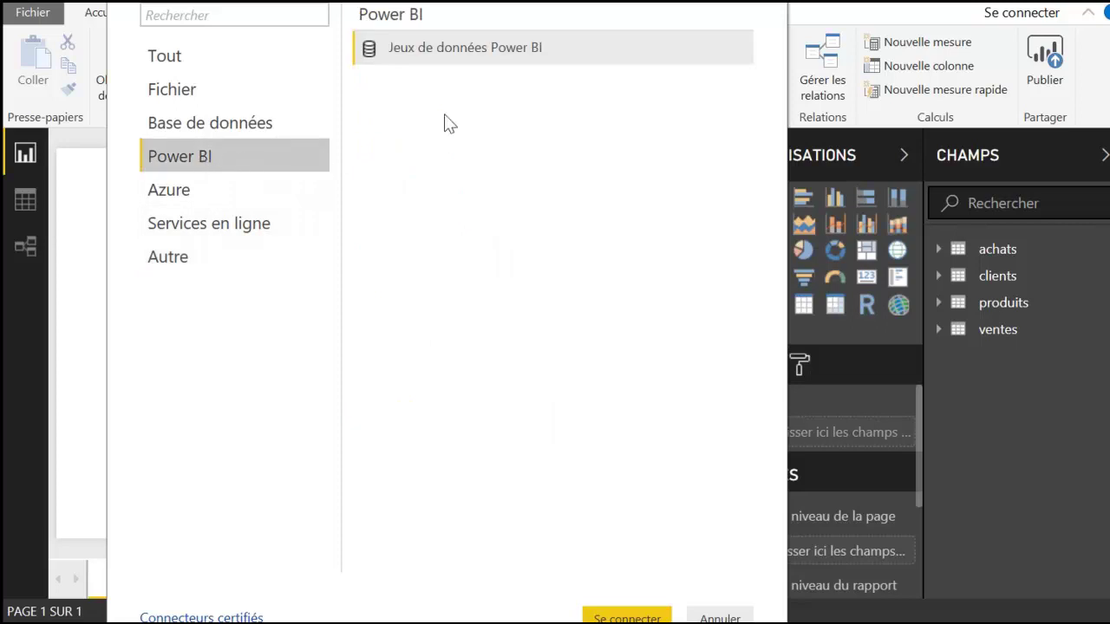
{"action": "left_click", "coordinate": [475, 49]}
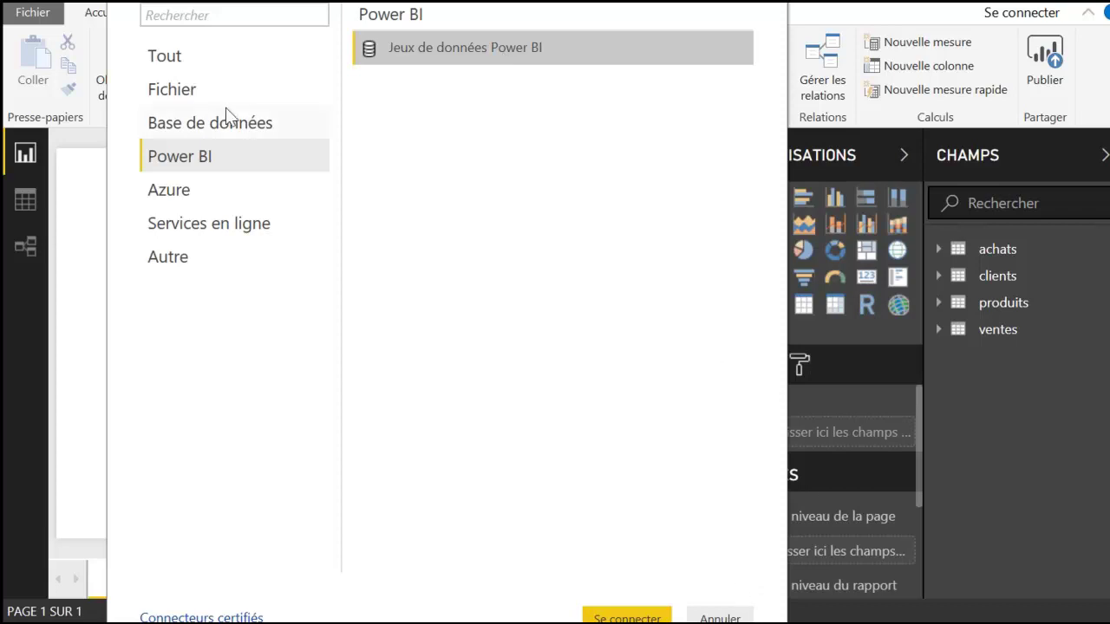
{"action": "left_click", "coordinate": [179, 63]}
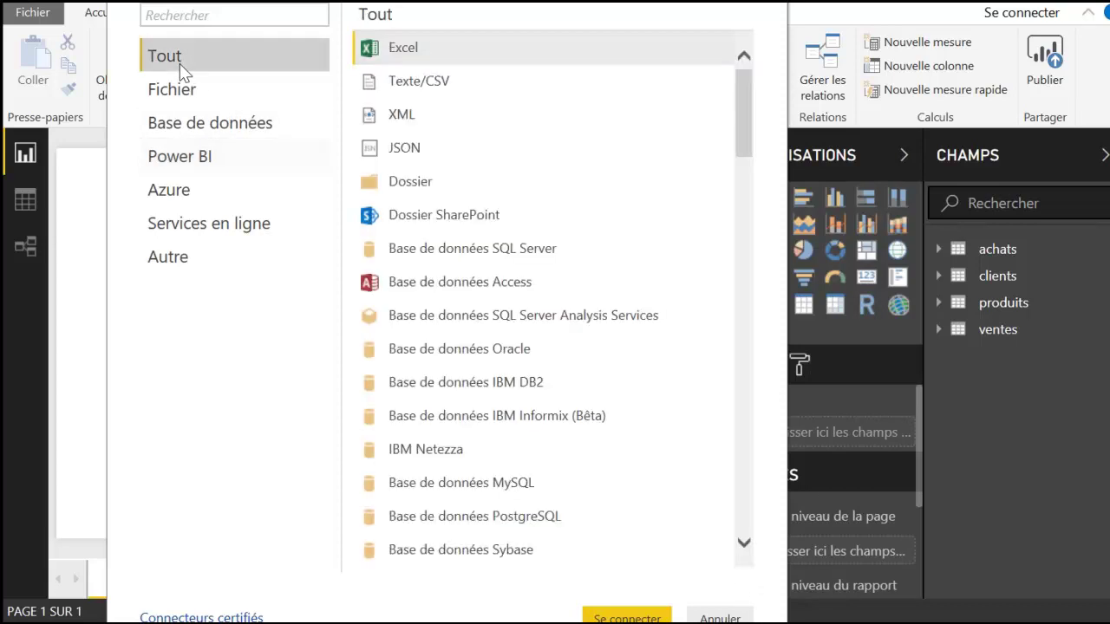
Cancel Obtenir des données and dismiss the data source dropdown to show the blank report
{"action": "left_click", "coordinate": [720, 614]}
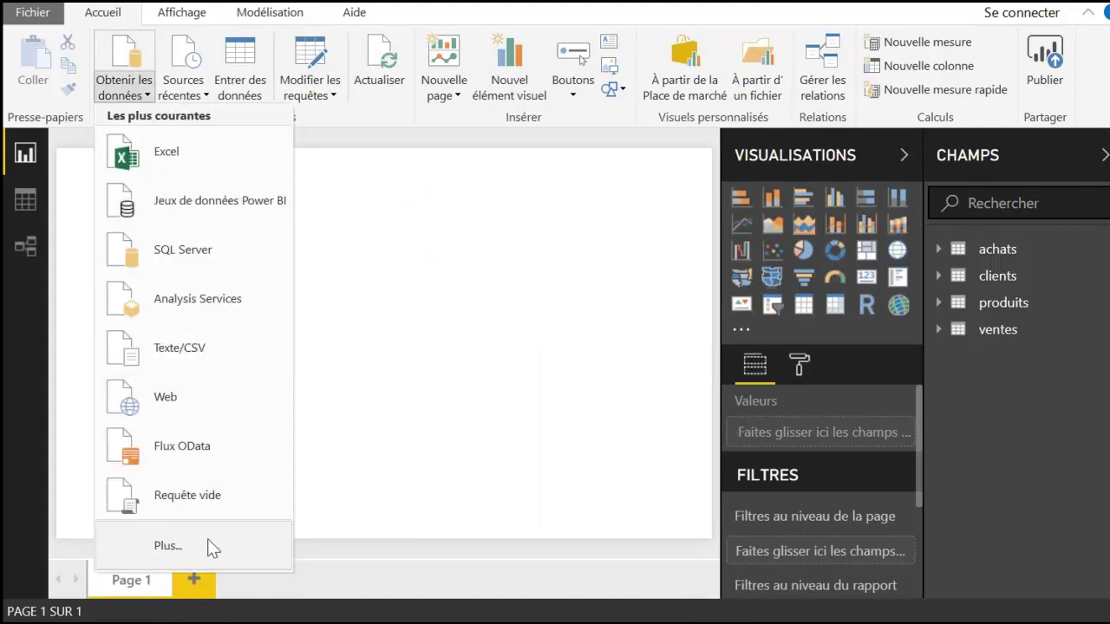
{"action": "left_click", "coordinate": [399, 361]}
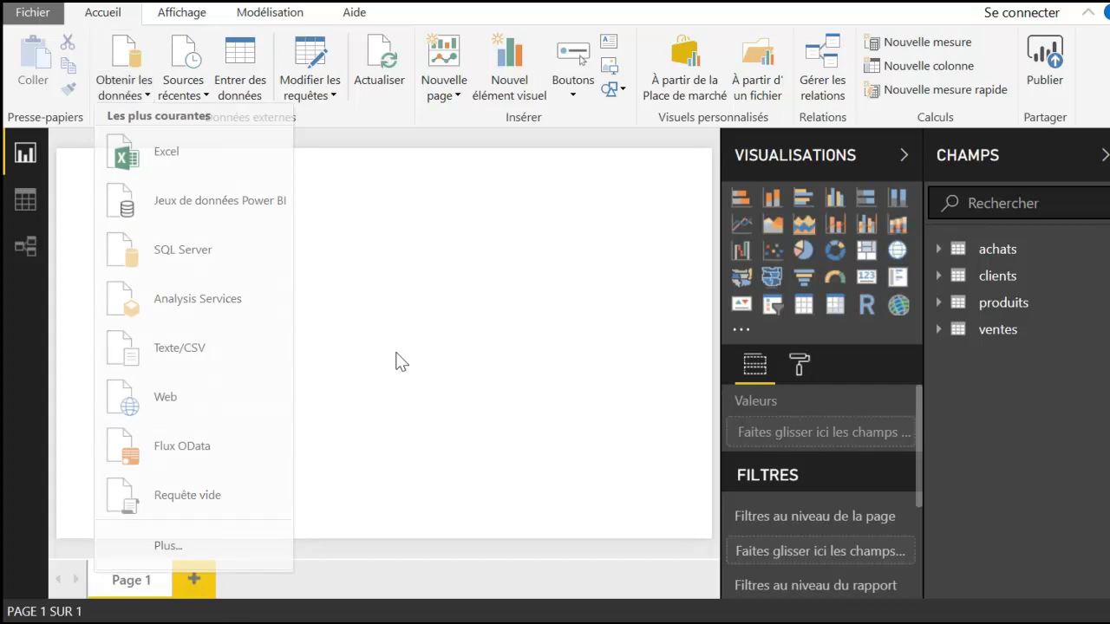